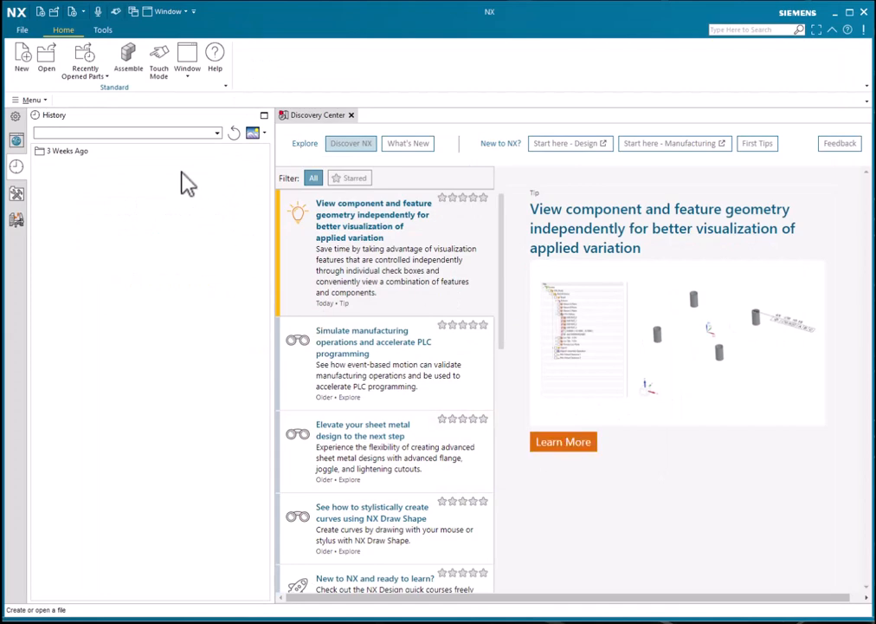
- Create a new millimetre part from the Model template and switch it to the Shape Studio application
click(18, 62)
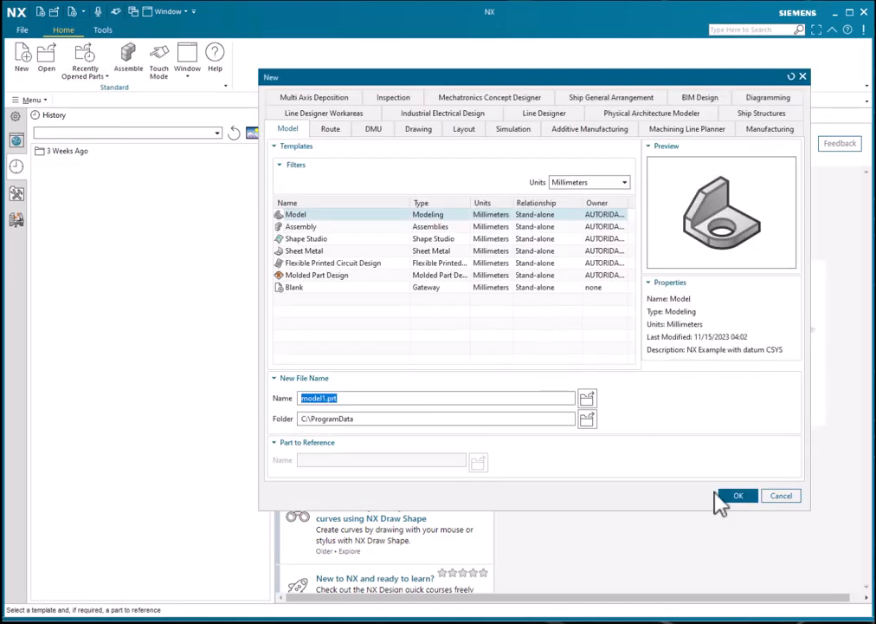
click(736, 498)
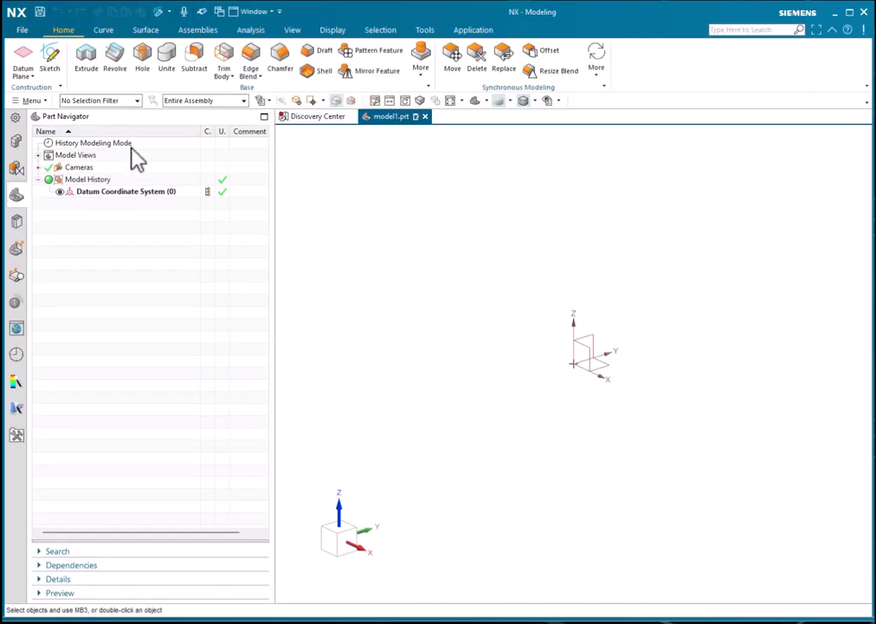
click(25, 30)
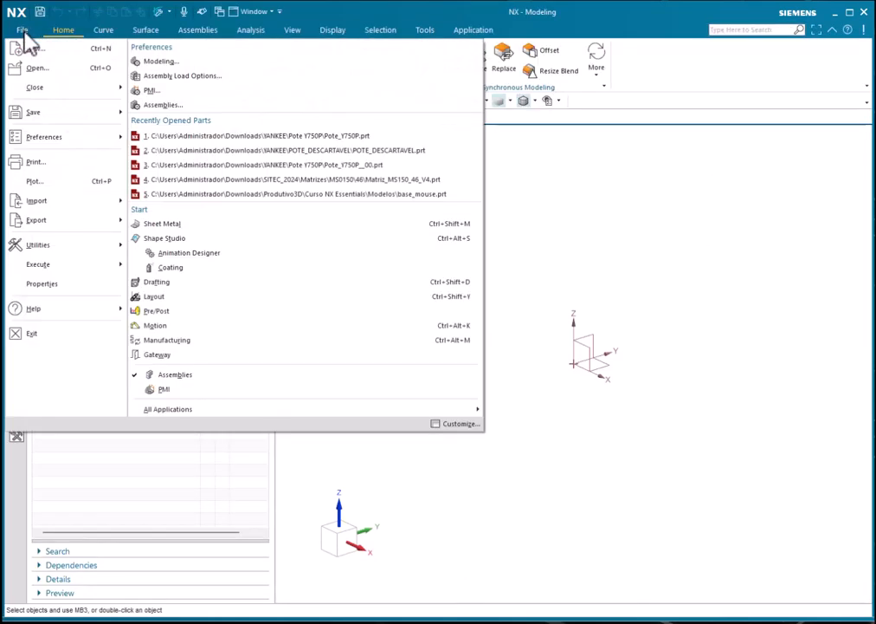
click(201, 241)
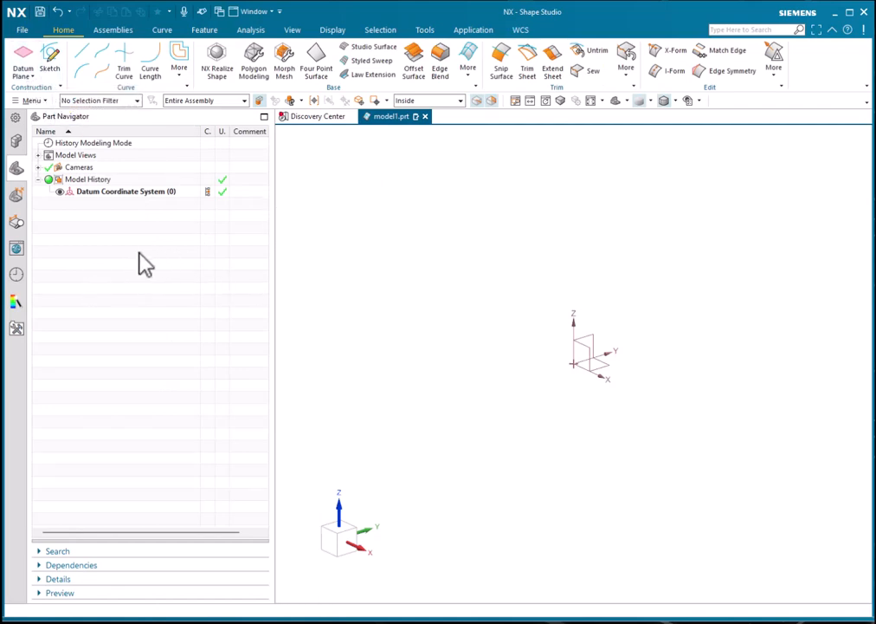
- Create a 100 × 100 × 100 mm block at the coordinate system origin, using the Block command's default settings
click(203, 31)
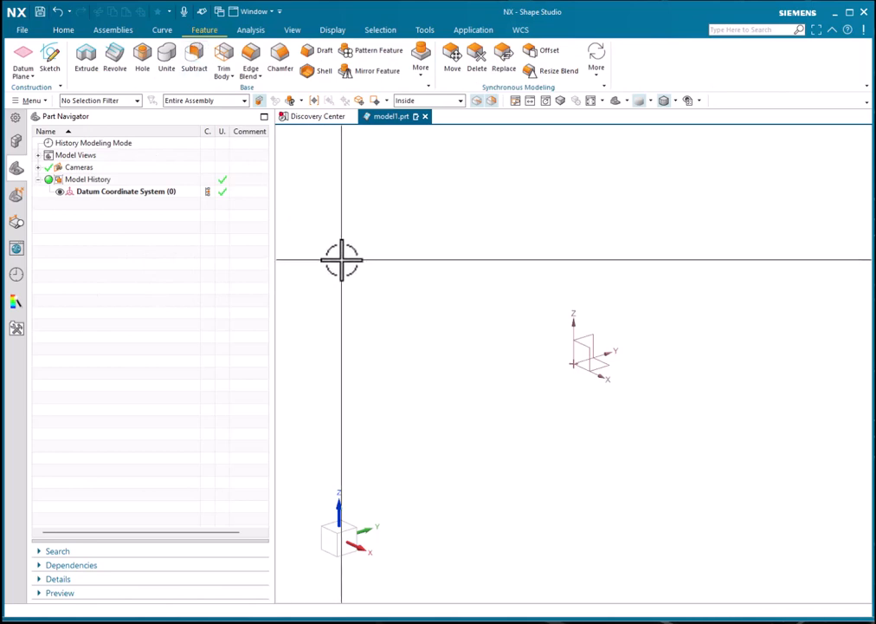
click(425, 74)
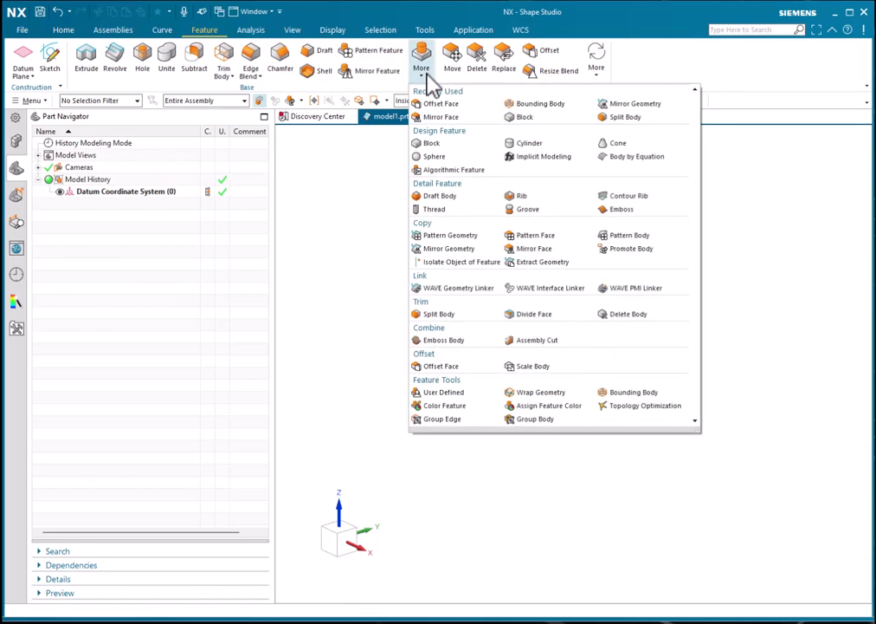
click(437, 145)
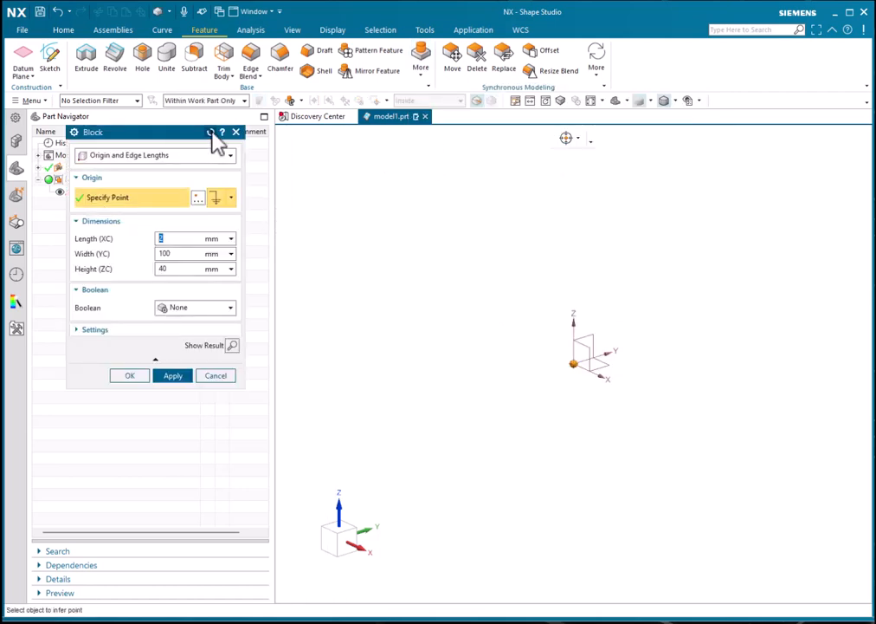
click(210, 133)
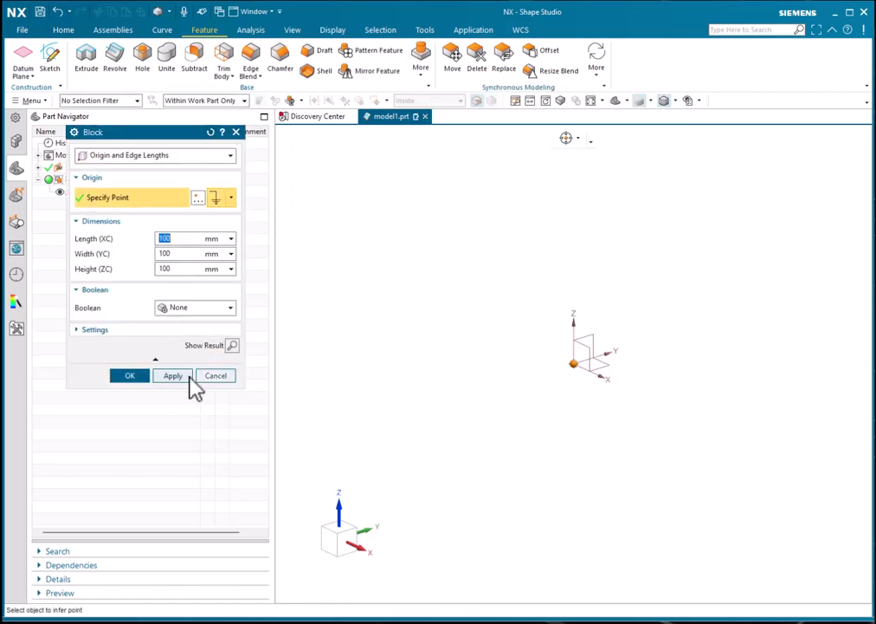
click(174, 375)
scroll(354, 330, down, 3)
scroll(445, 329, up, 3)
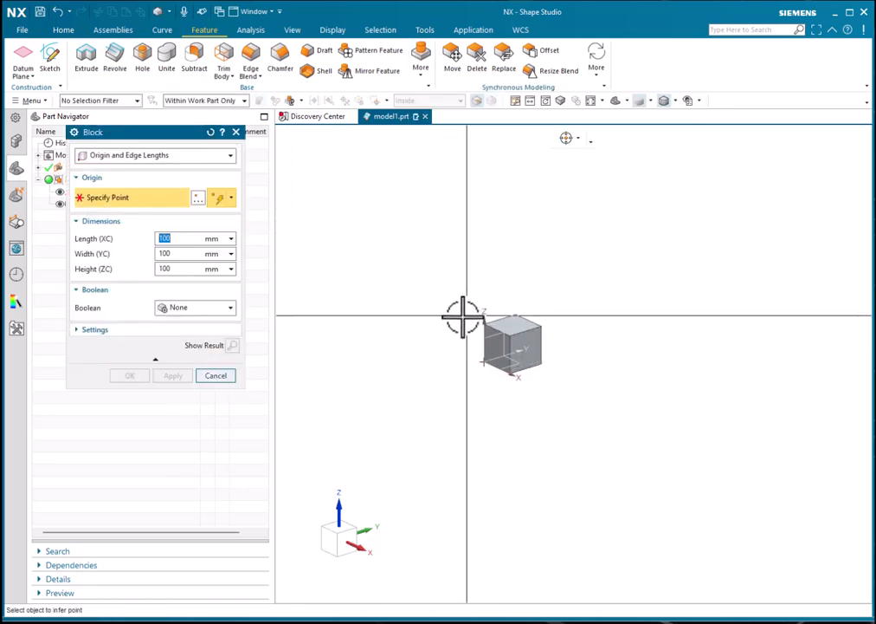
click(232, 374)
scroll(582, 328, up, 3)
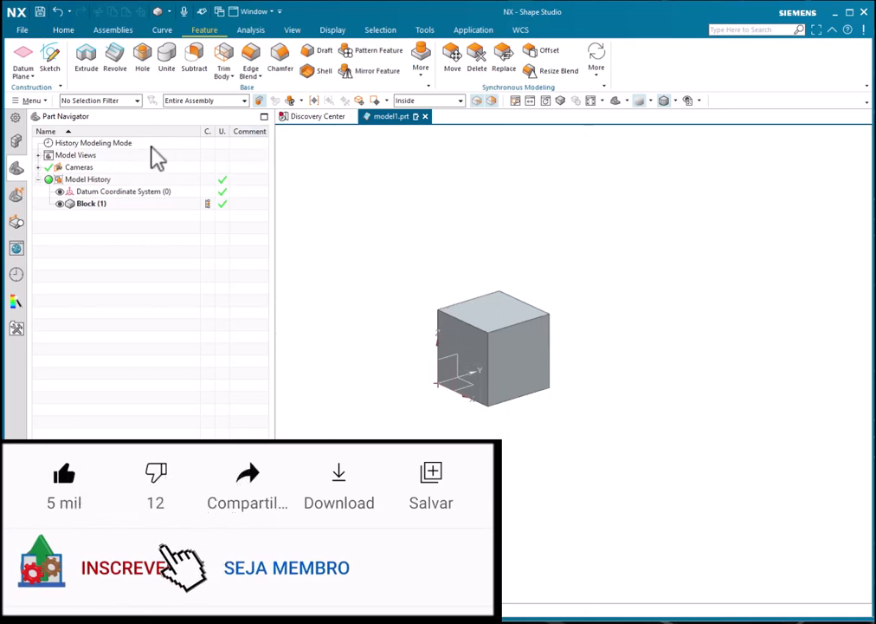
- Create a datum plane offset 50 mm outward from the block's +X side face
click(30, 52)
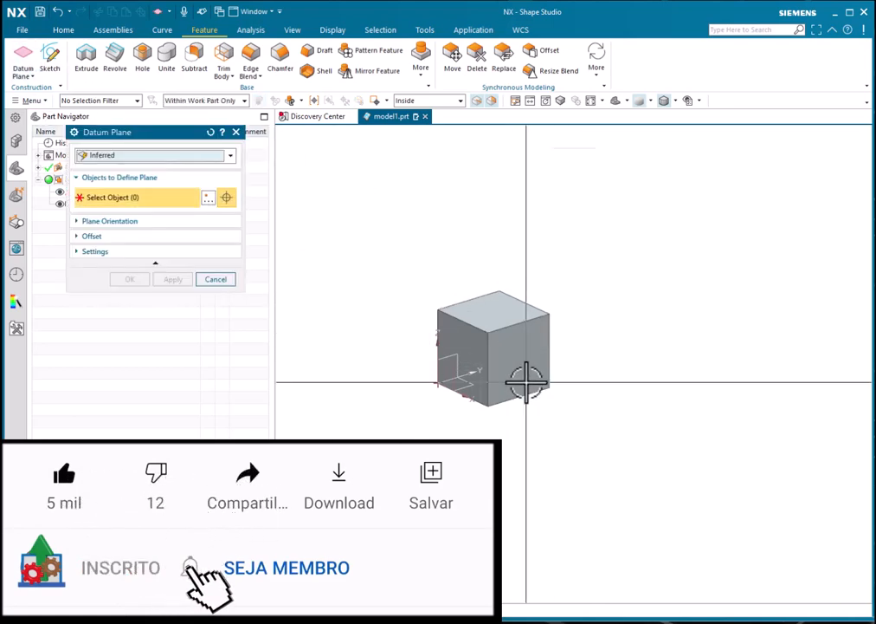
click(516, 350)
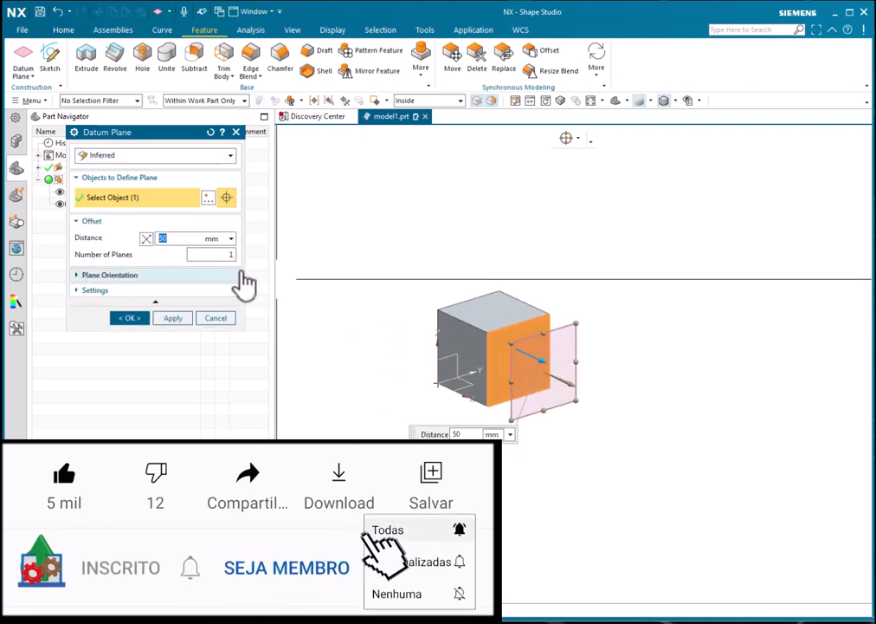
click(132, 319)
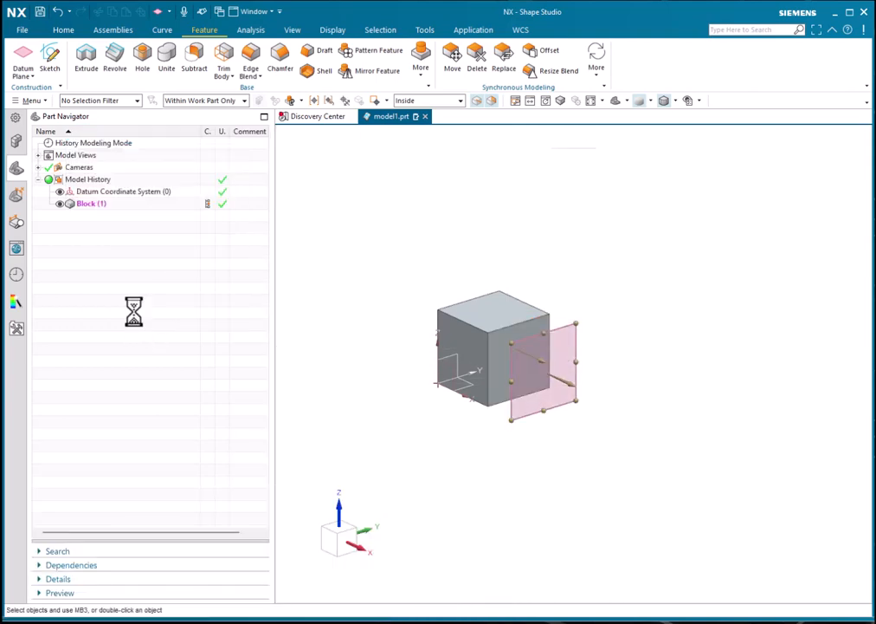
- Start a sketch on the offset datum plane in front of the block
click(50, 56)
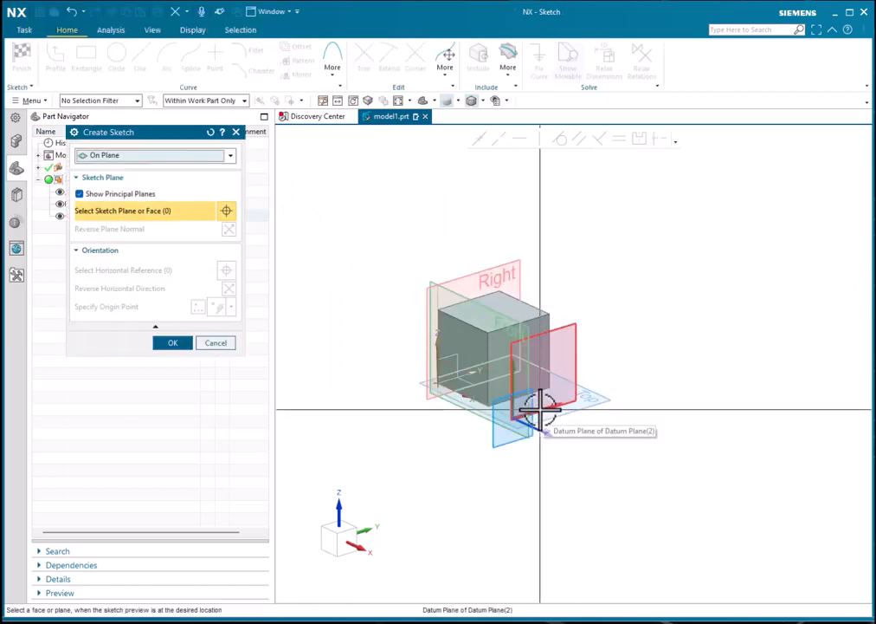
click(539, 406)
click(176, 344)
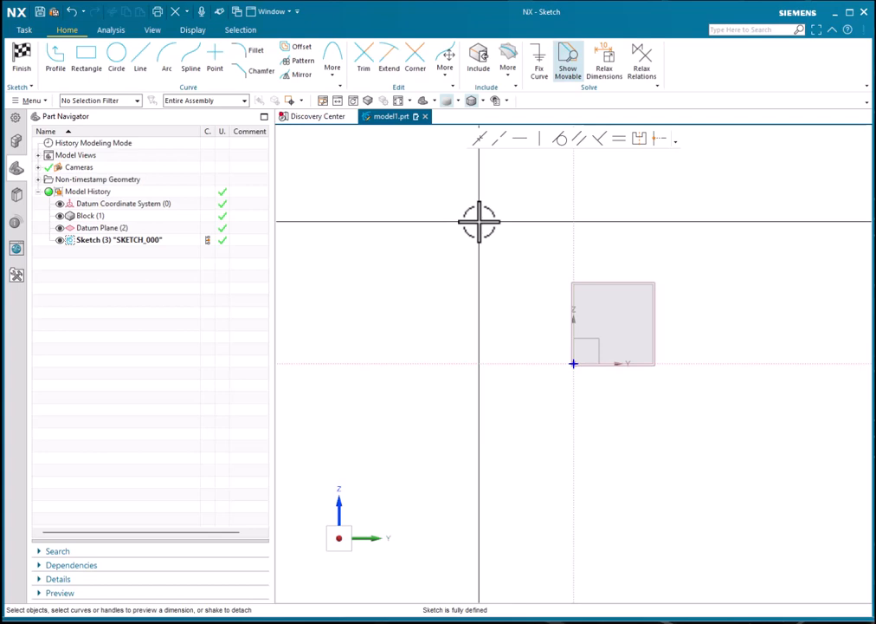
scroll(398, 292, down, 2)
scroll(564, 280, up, 4)
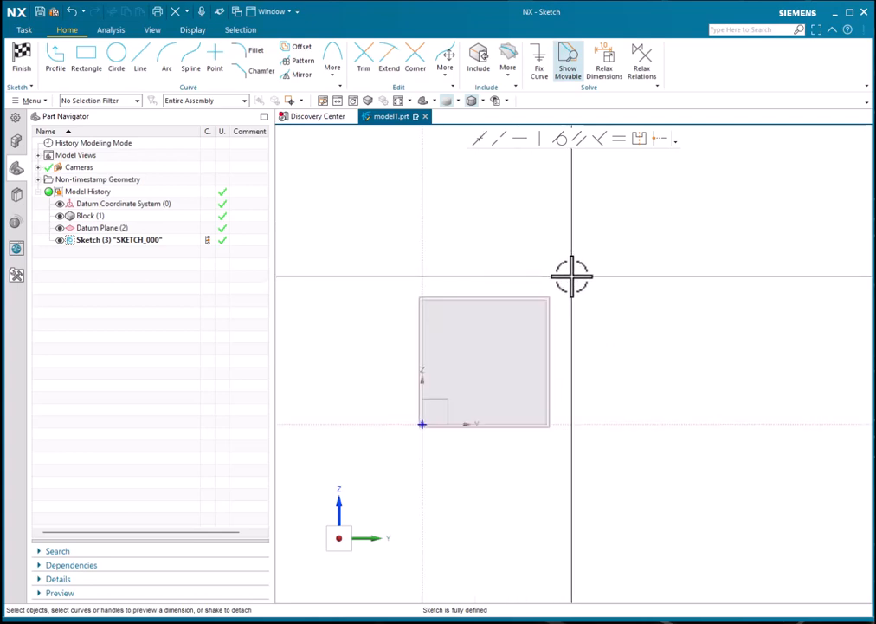
- Sketch a two-point rectangle on the +Y side of the block's outline and a circle overlapping the rectangle's lower-right corner
click(87, 59)
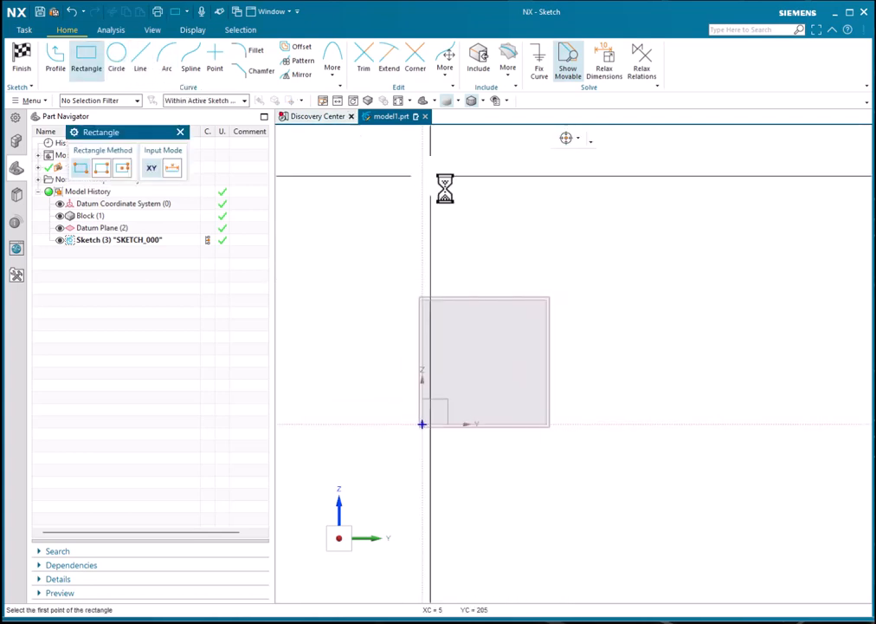
click(572, 250)
click(782, 380)
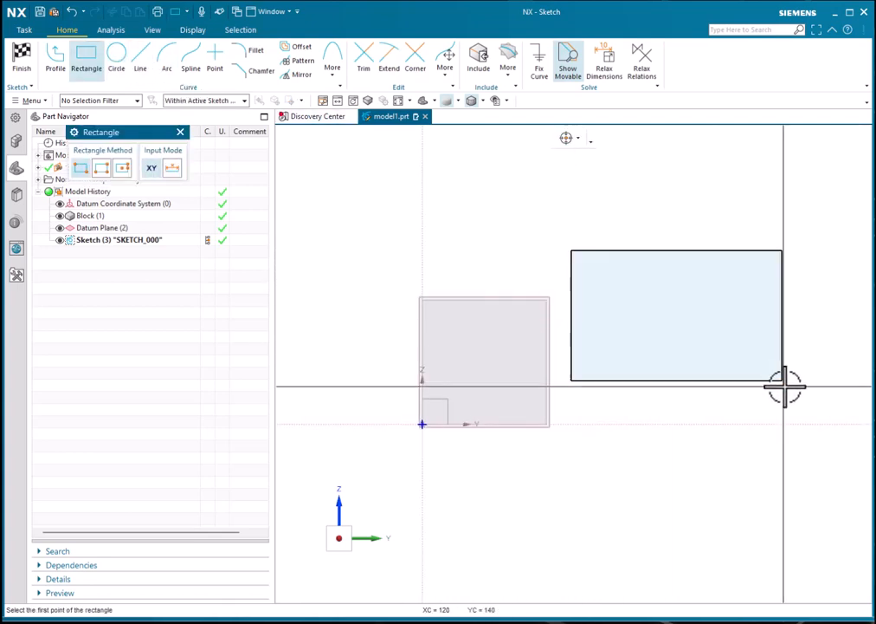
click(116, 59)
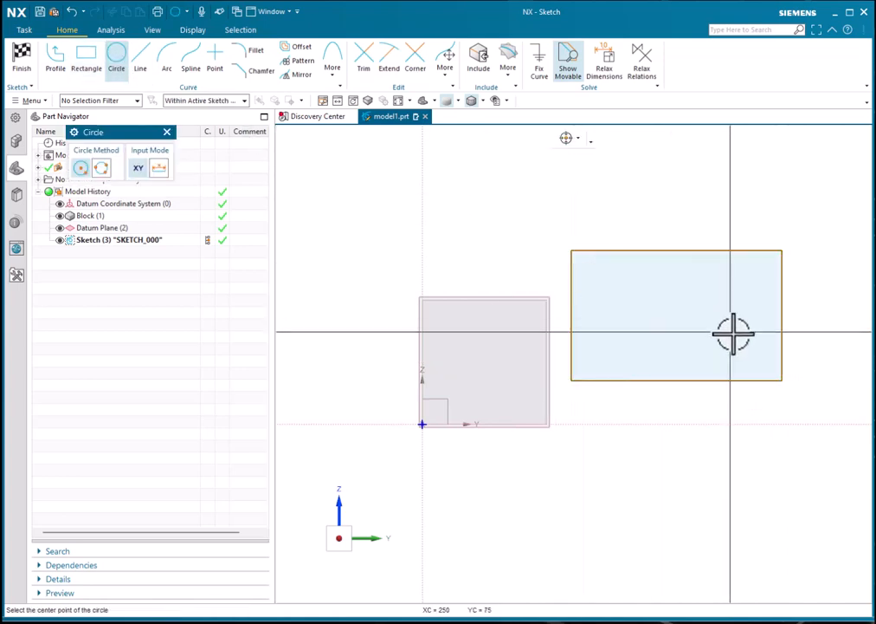
click(757, 355)
click(807, 393)
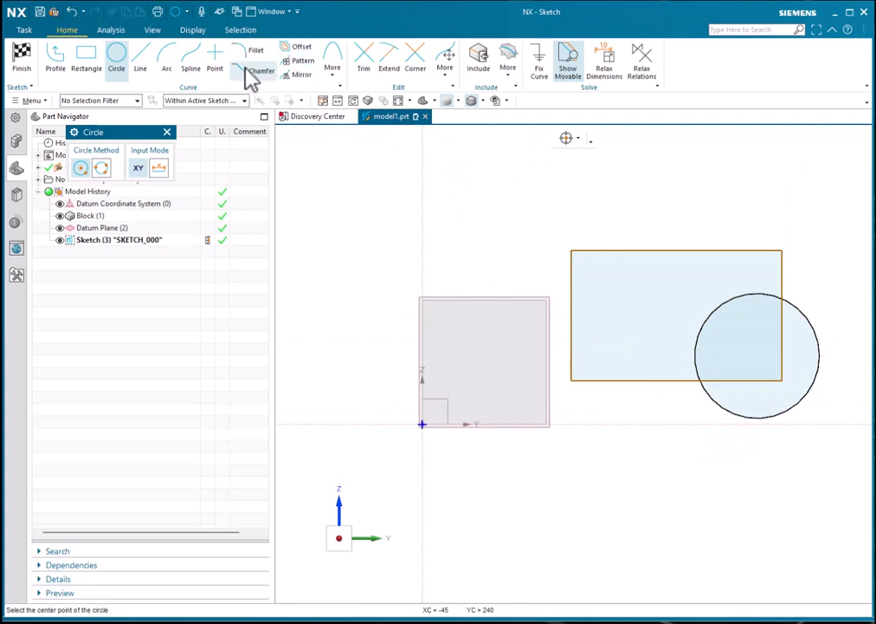
- Fillet the rectangle's upper-left and lower-left corners with large freehand radii
click(252, 54)
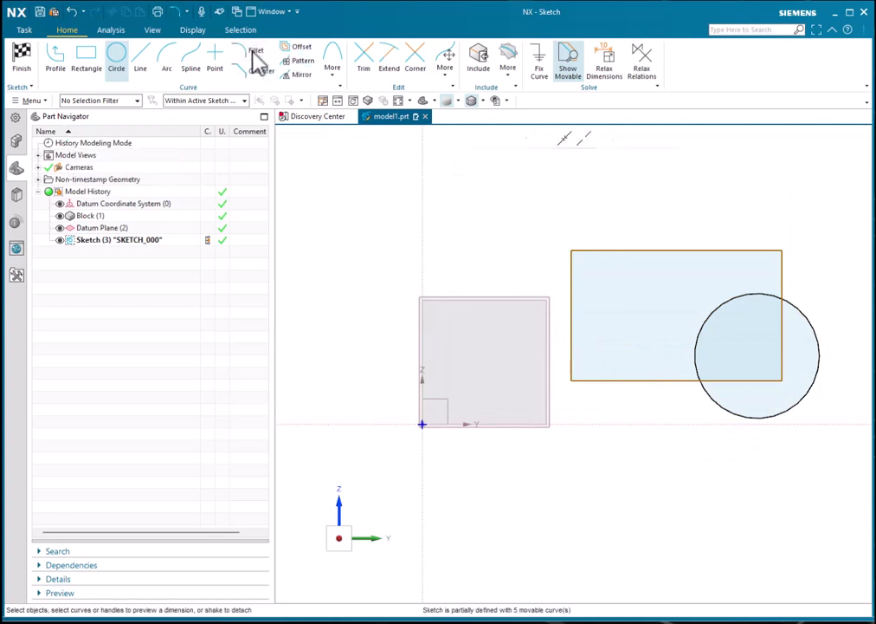
click(571, 251)
click(587, 264)
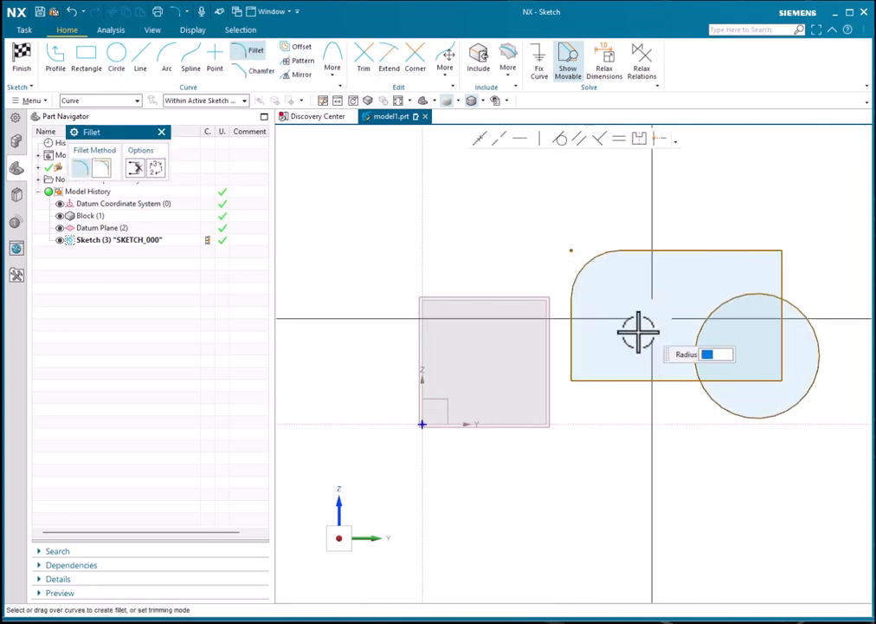
click(573, 379)
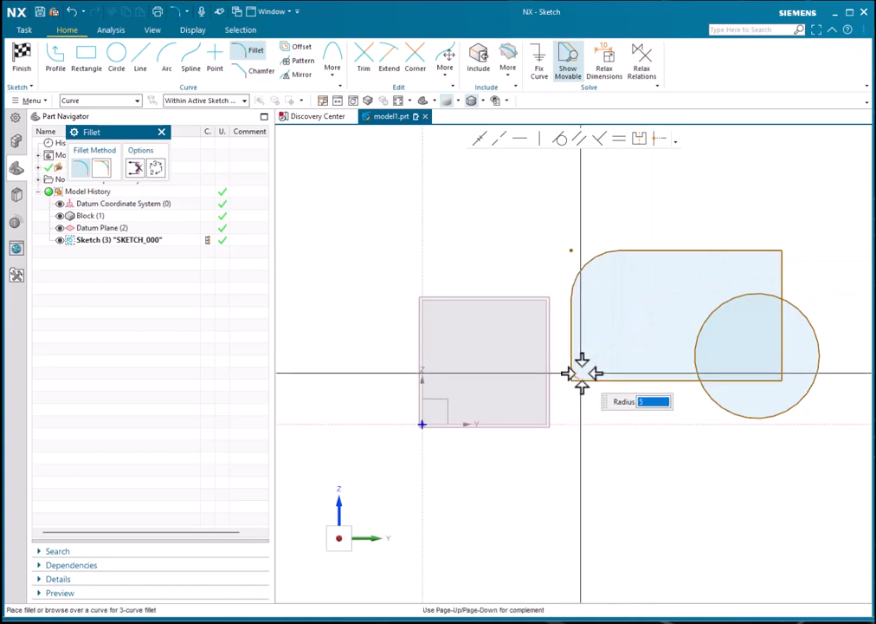
click(587, 368)
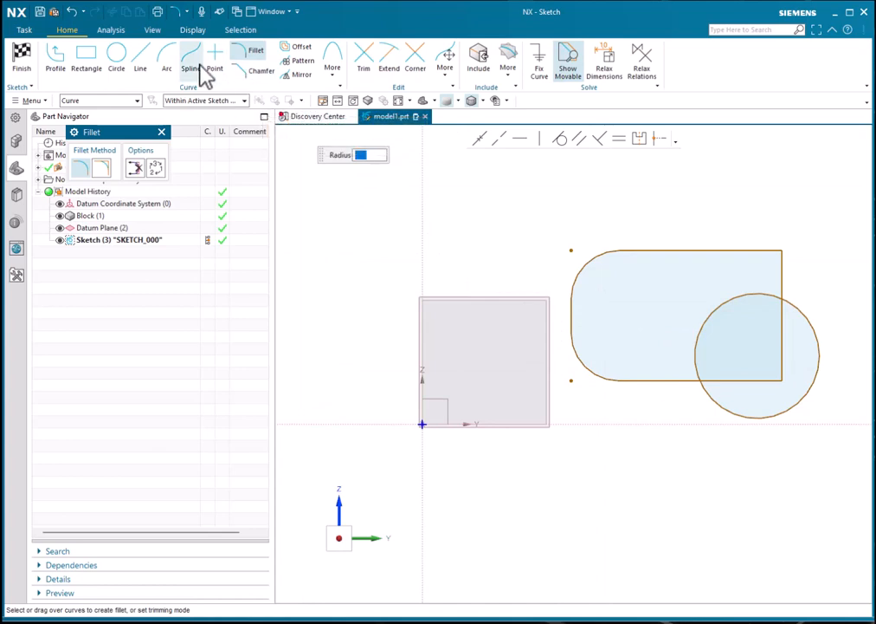
- Trim the overlapping segments inside the rectangle and circle so they form one closed outline
click(364, 63)
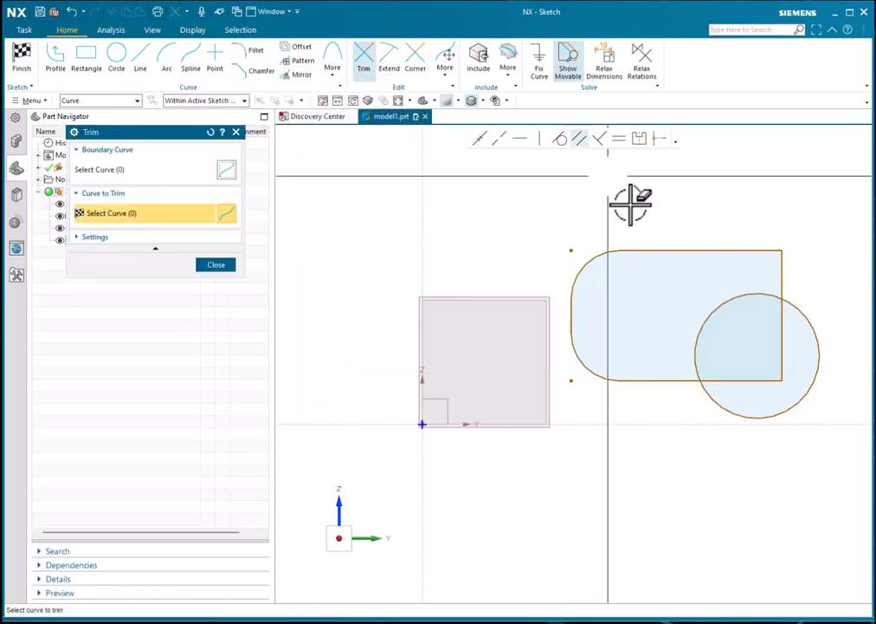
mouse_move(734, 309)
mouse_down()
mouse_move(711, 304)
mouse_move(786, 372)
mouse_move(750, 384)
mouse_move(757, 364)
mouse_move(698, 298)
mouse_up()
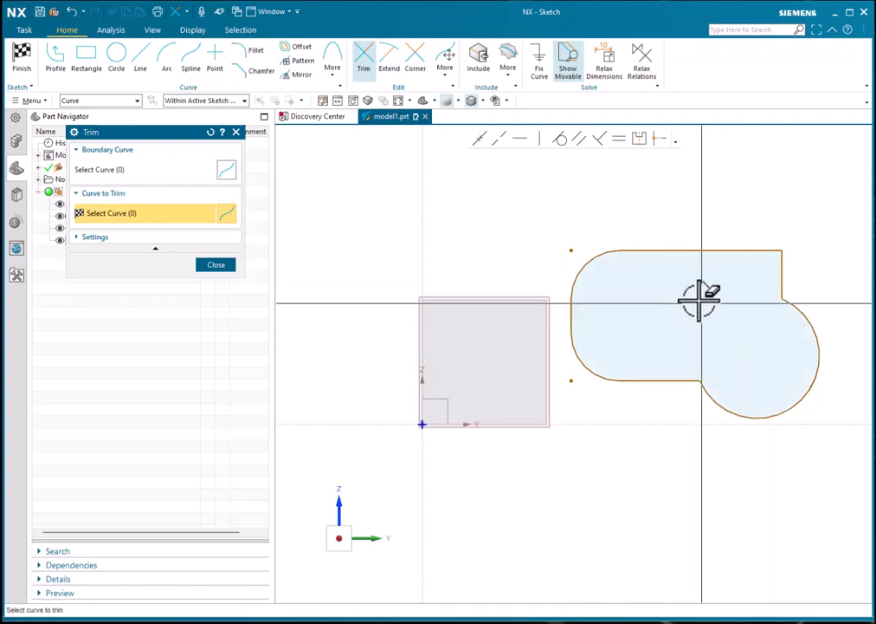
scroll(551, 223, down, 2)
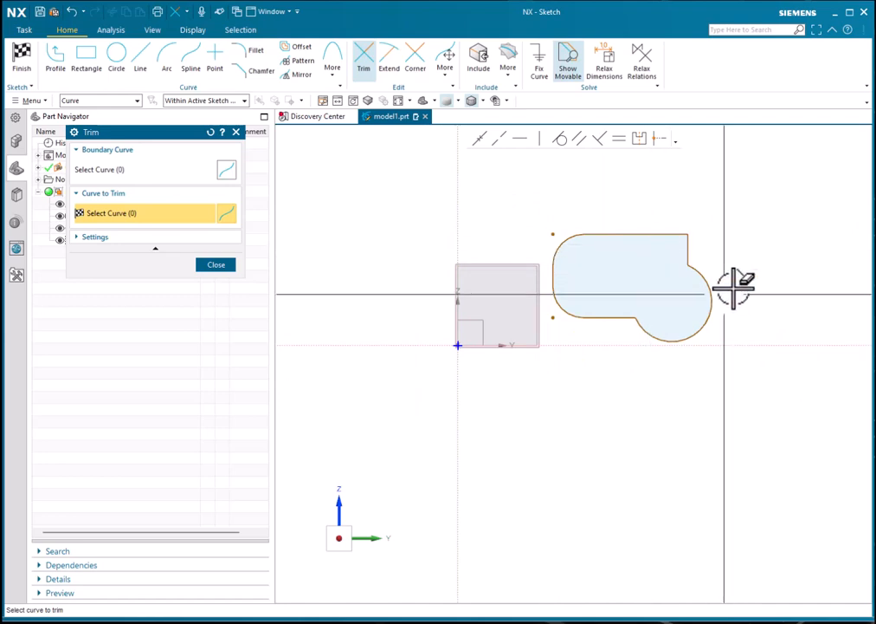
click(215, 264)
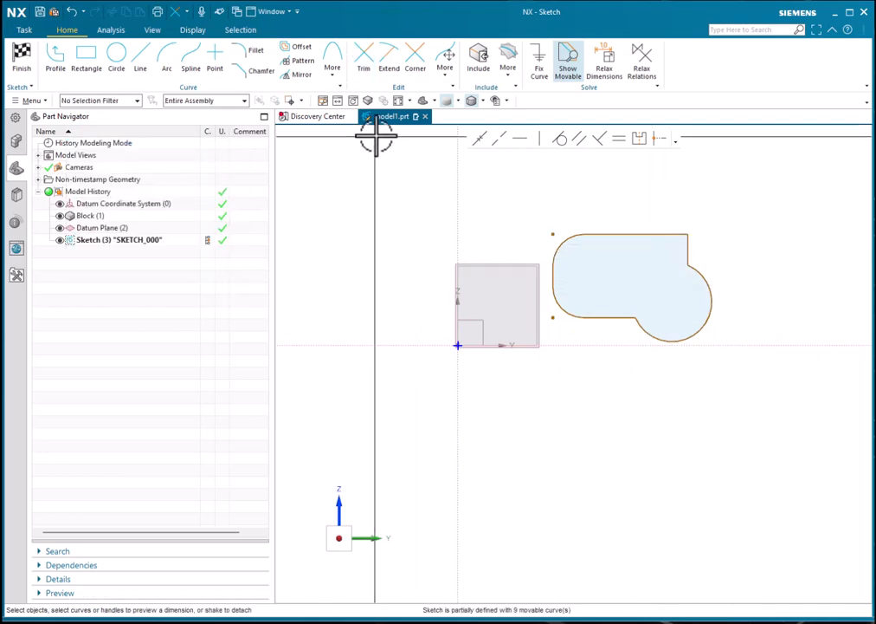
- Remove the two fillet arcs from the outline with Delete Curve, closing both left corners back to sharp ones
click(446, 80)
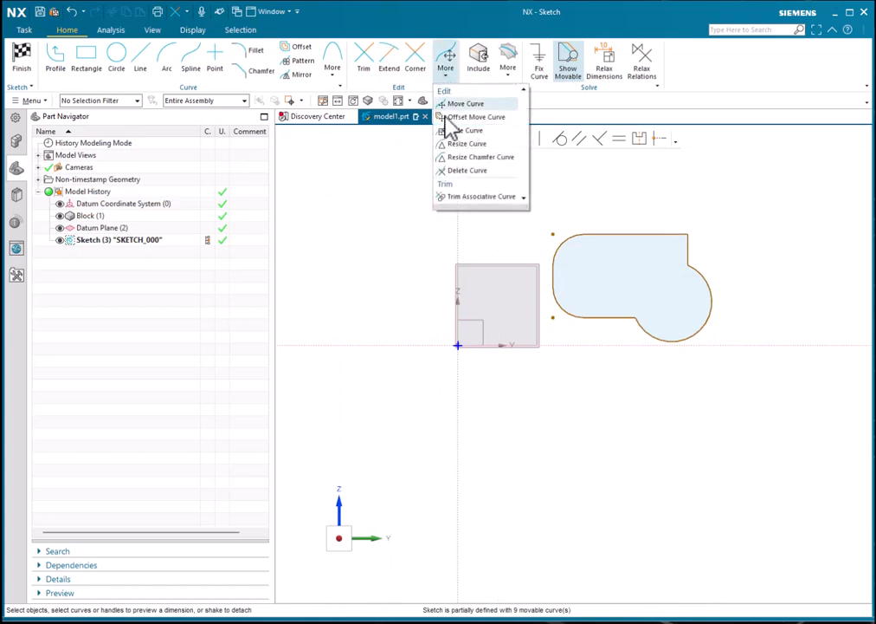
click(468, 171)
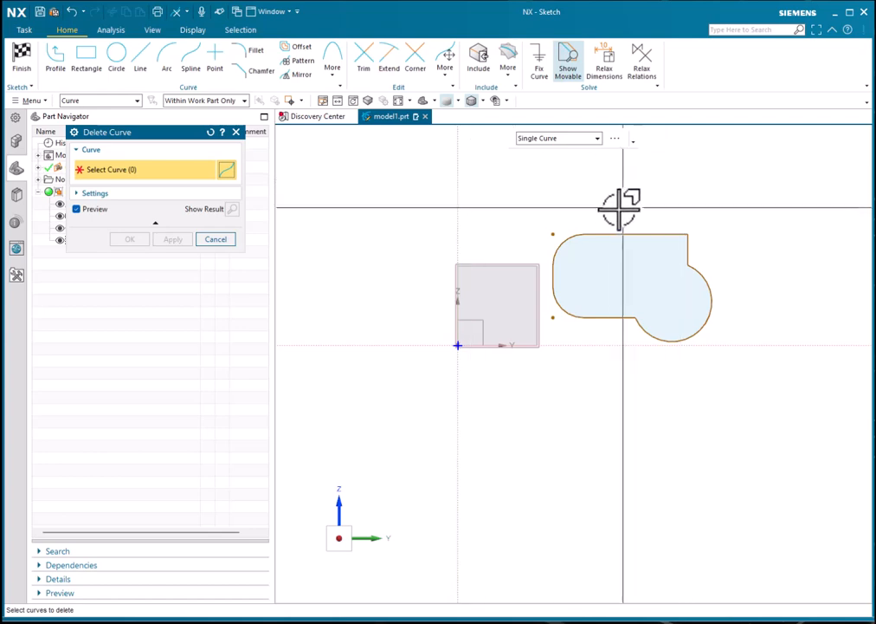
click(571, 237)
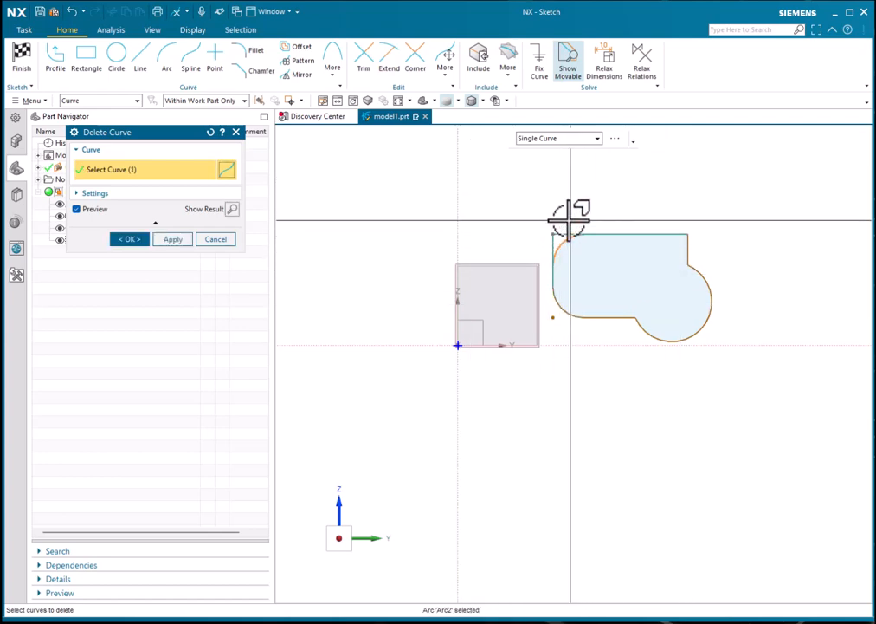
click(172, 239)
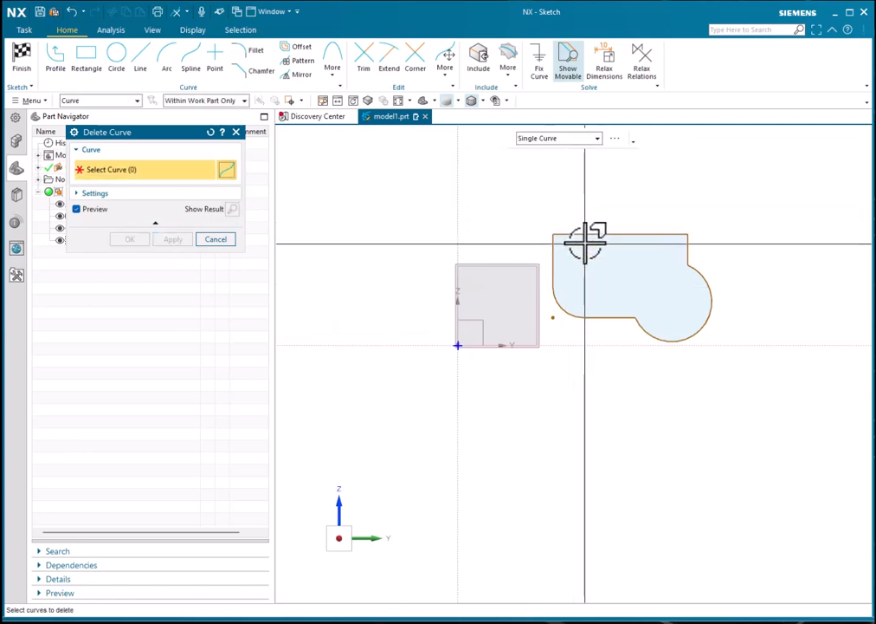
click(569, 312)
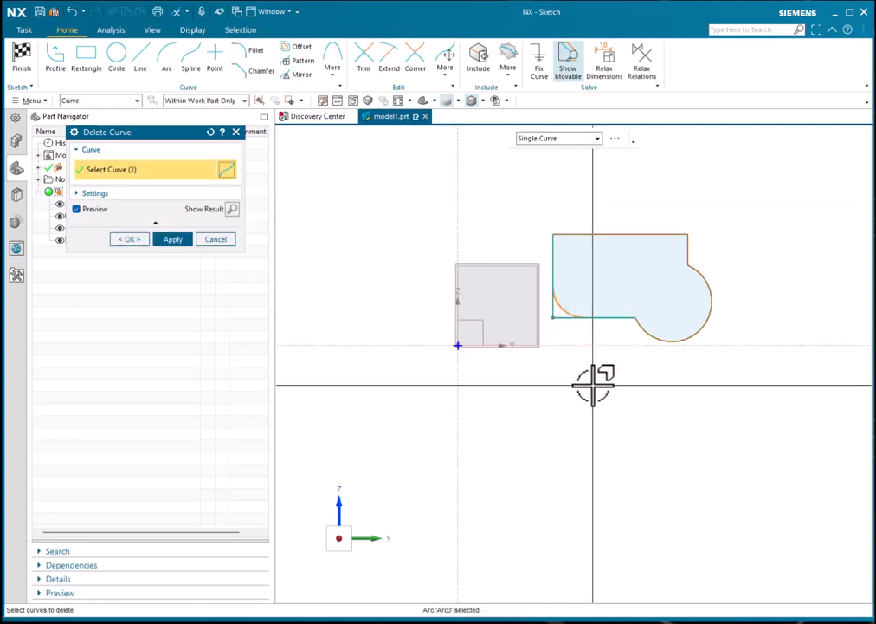
click(182, 241)
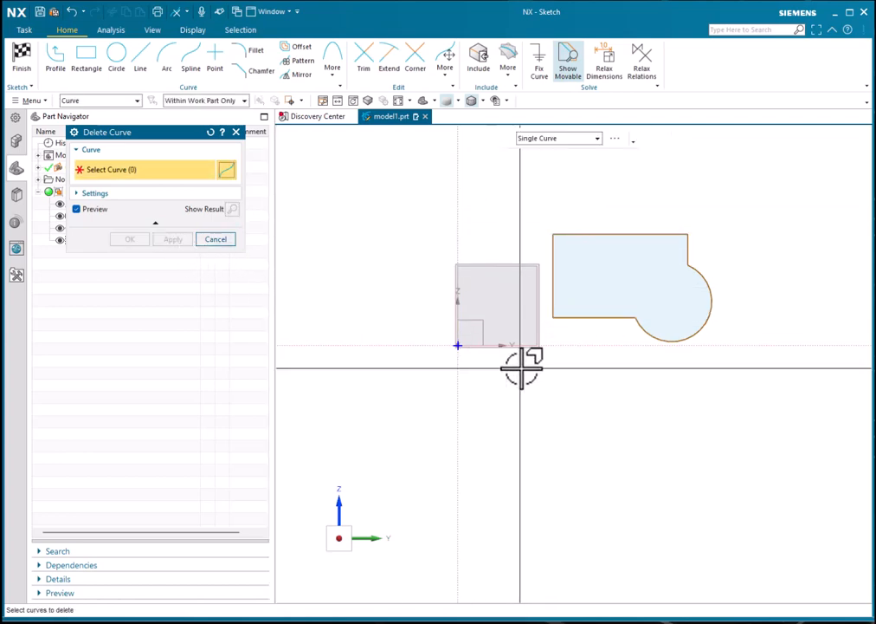
- Delete the entire closed outline, all four rectangle lines together with the circular arc, using Delete Curve
click(698, 281)
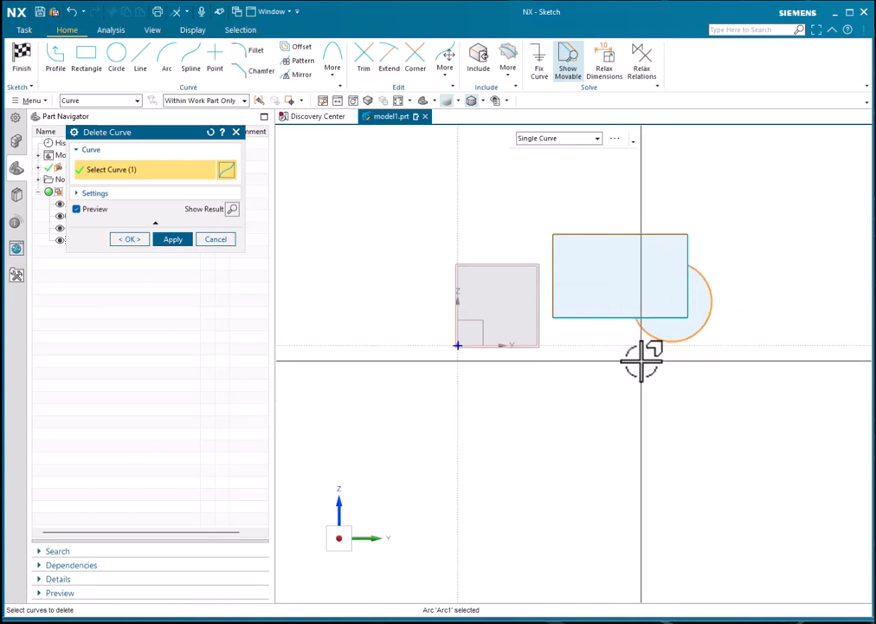
shift+click(713, 294)
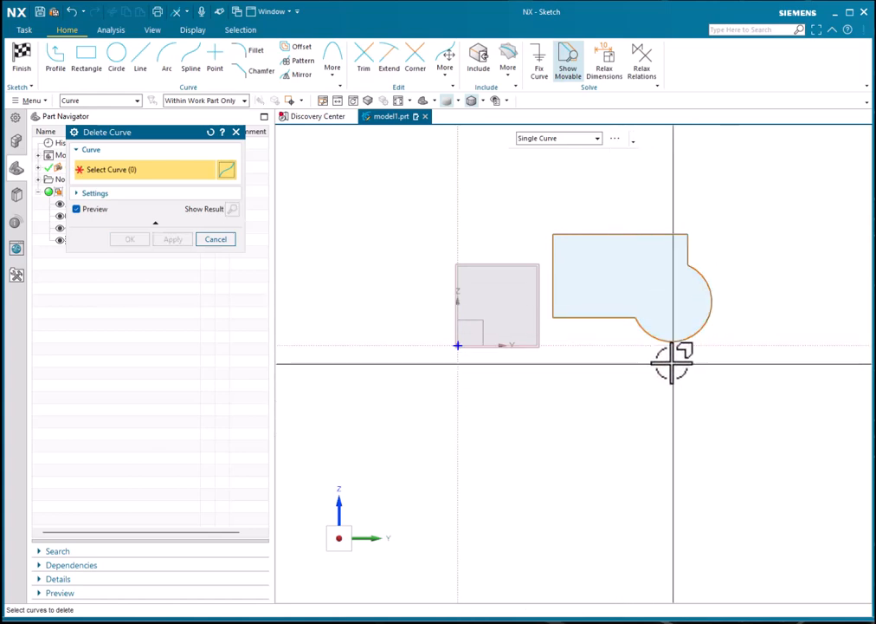
click(605, 317)
click(554, 294)
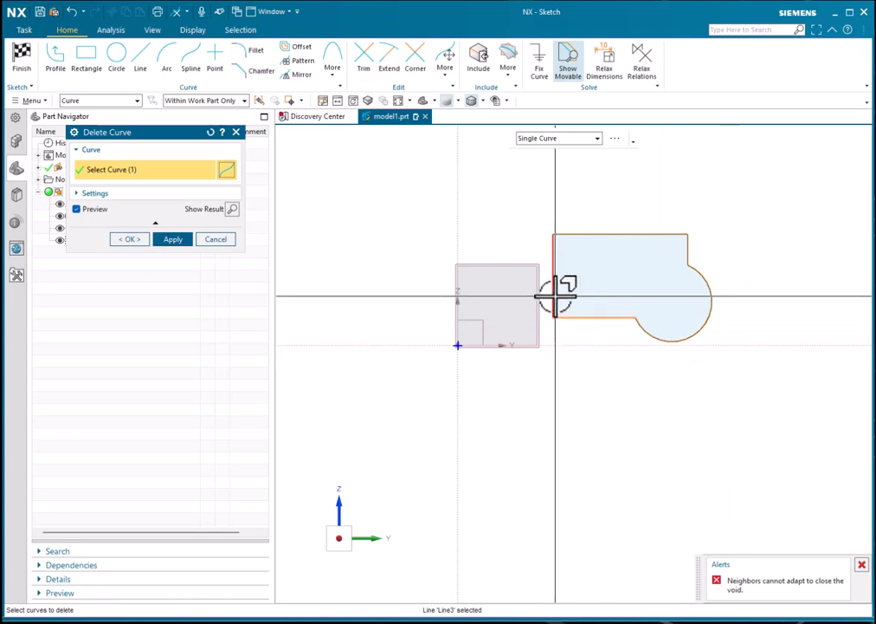
click(633, 234)
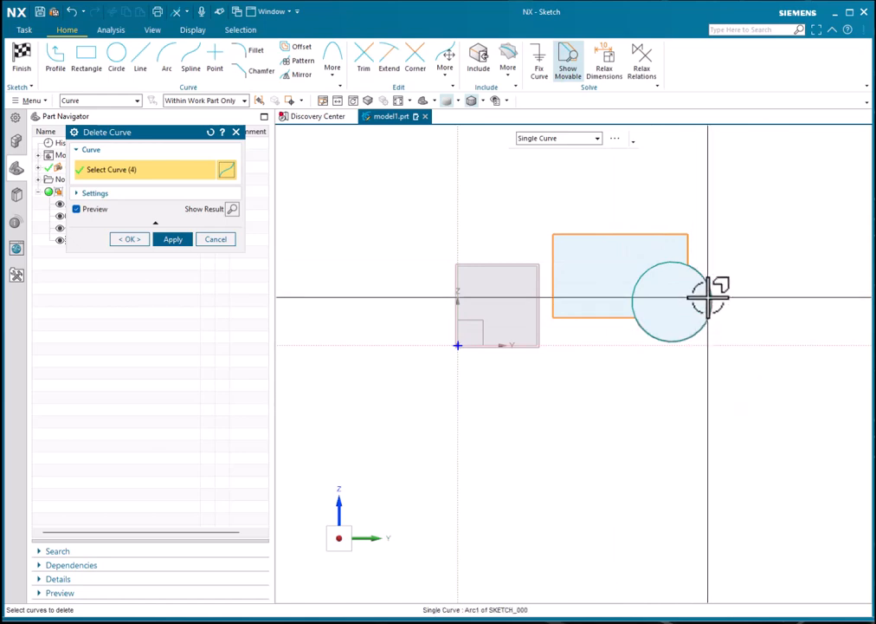
click(709, 297)
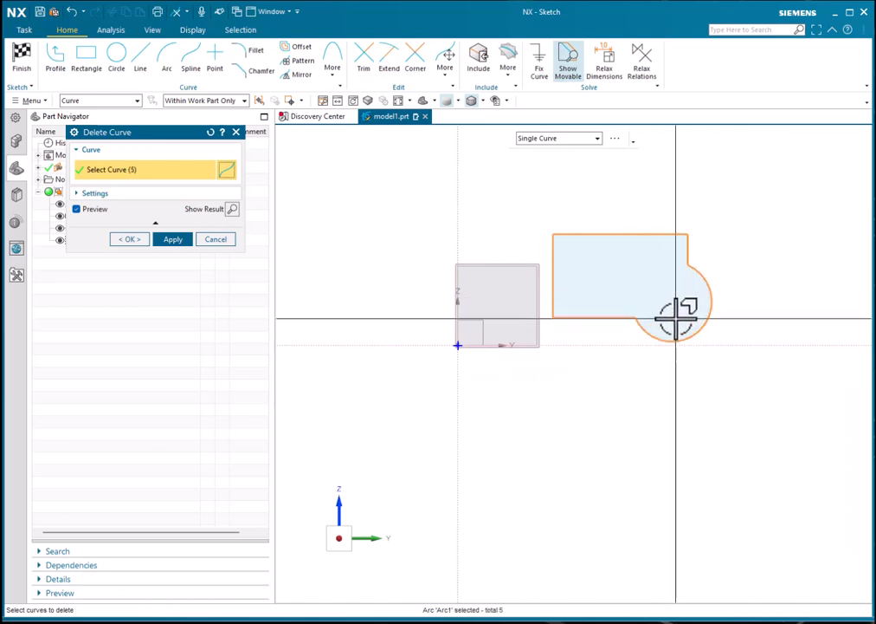
click(138, 238)
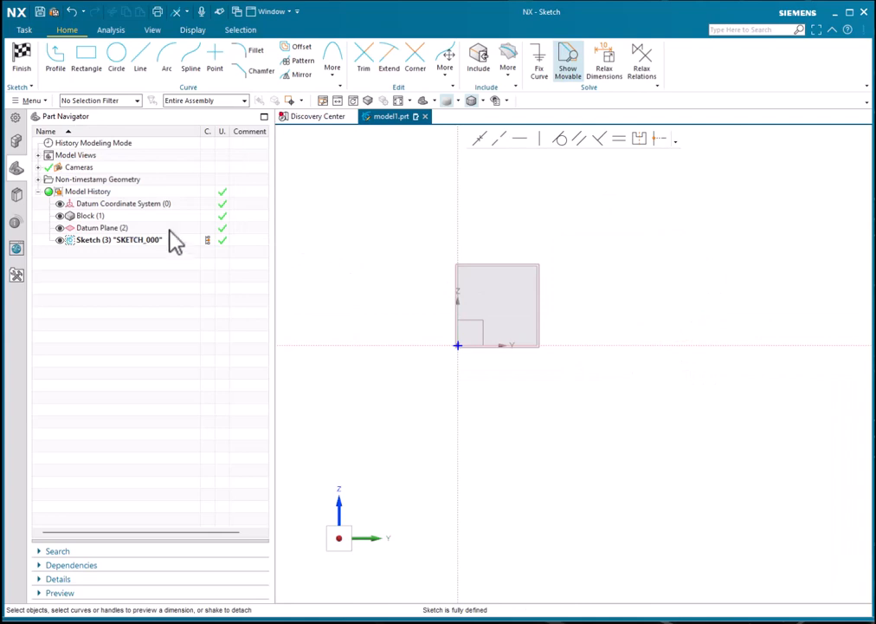
- Sketch a new two-point rectangle on the +Y side of the block's outline
click(88, 62)
click(585, 238)
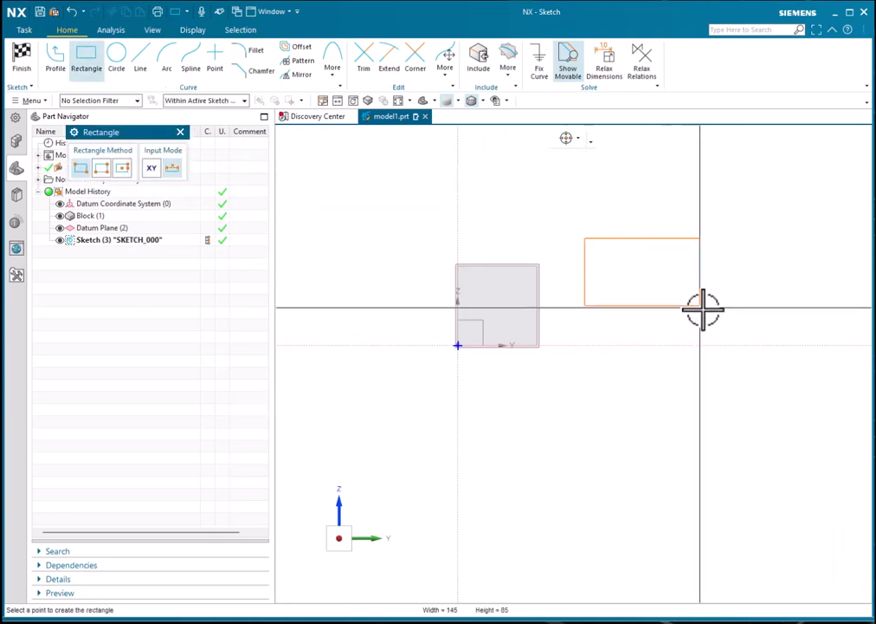
click(692, 294)
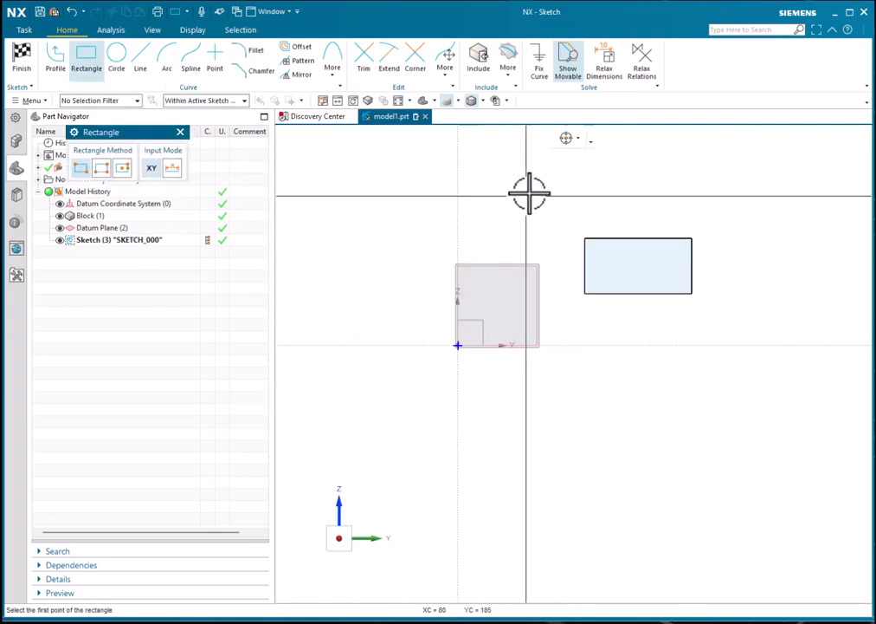
- Delete all four lines of the new rectangle with Delete Curve
click(446, 78)
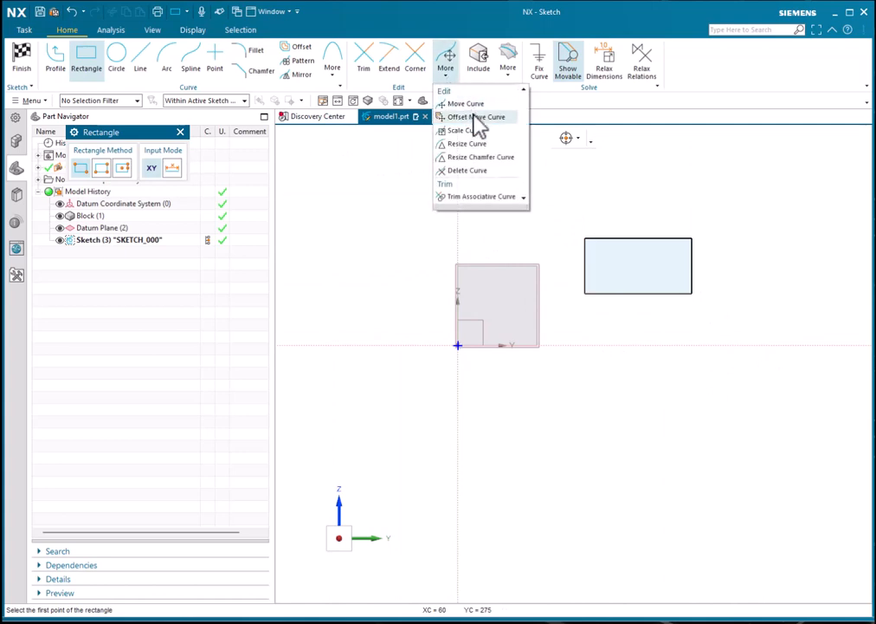
click(484, 173)
click(739, 333)
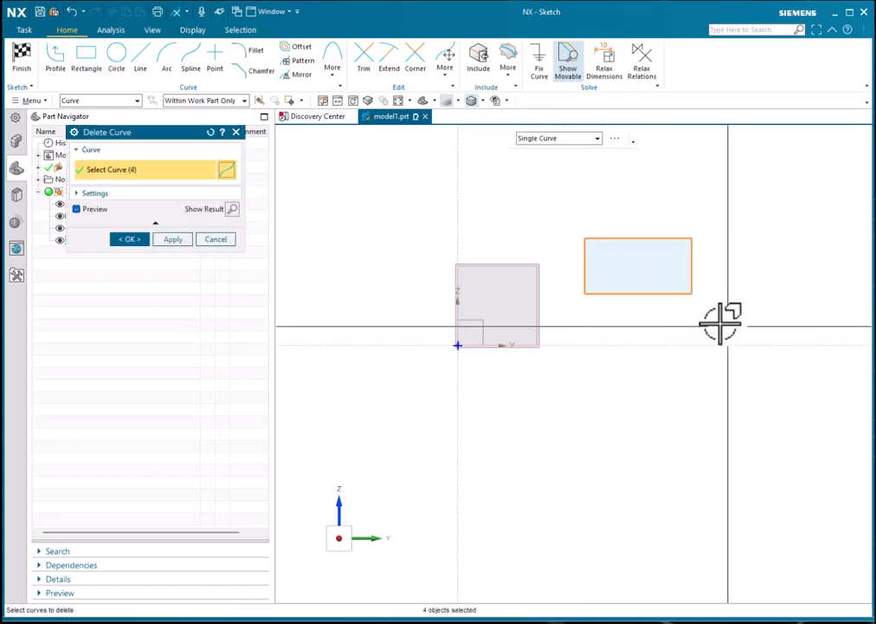
click(128, 239)
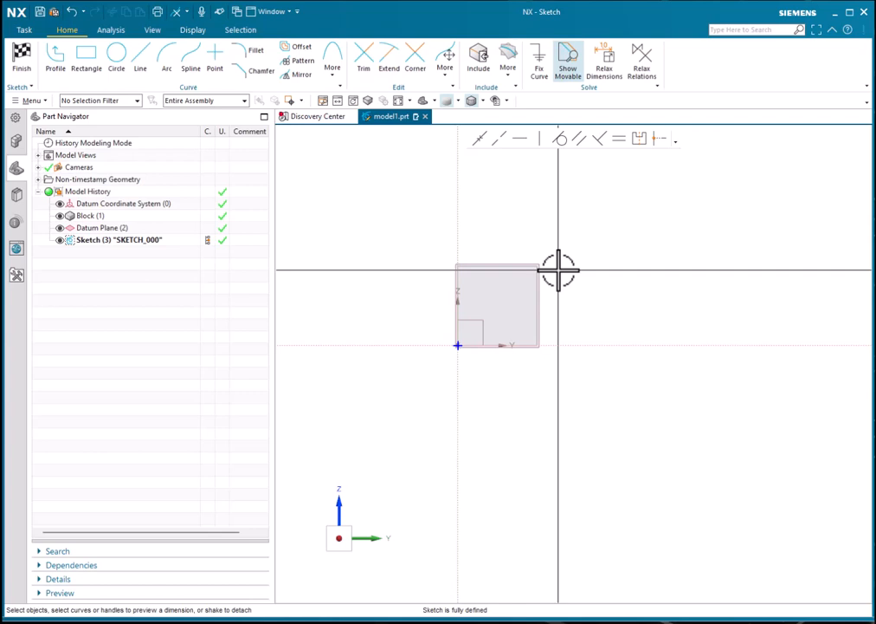
- Project the block's top edge nearest the datum plane into the sketch as an associative curve with Single Spline output
click(87, 61)
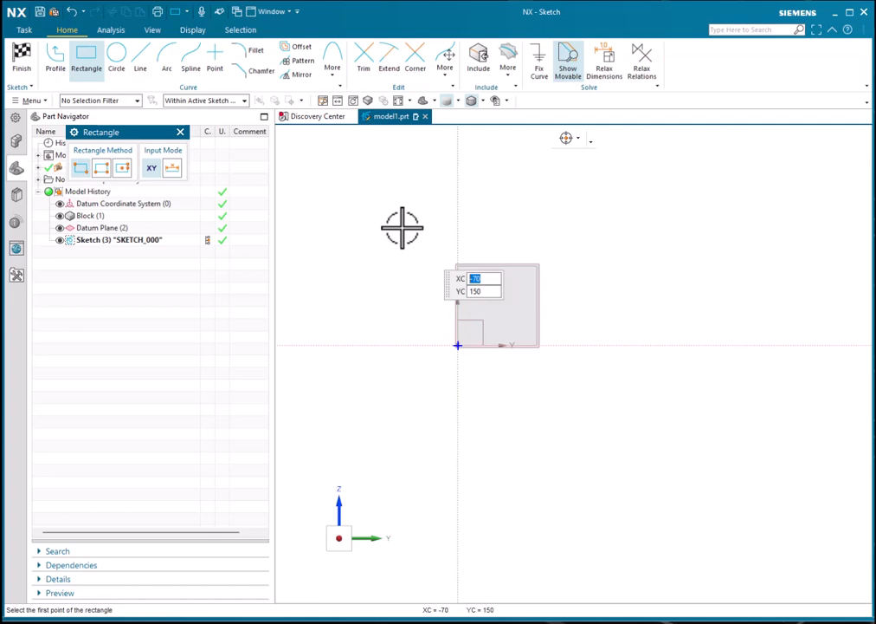
click(181, 132)
mouse_move(490, 215)
middle_down()
mouse_move(589, 235)
mouse_move(577, 259)
middle_up()
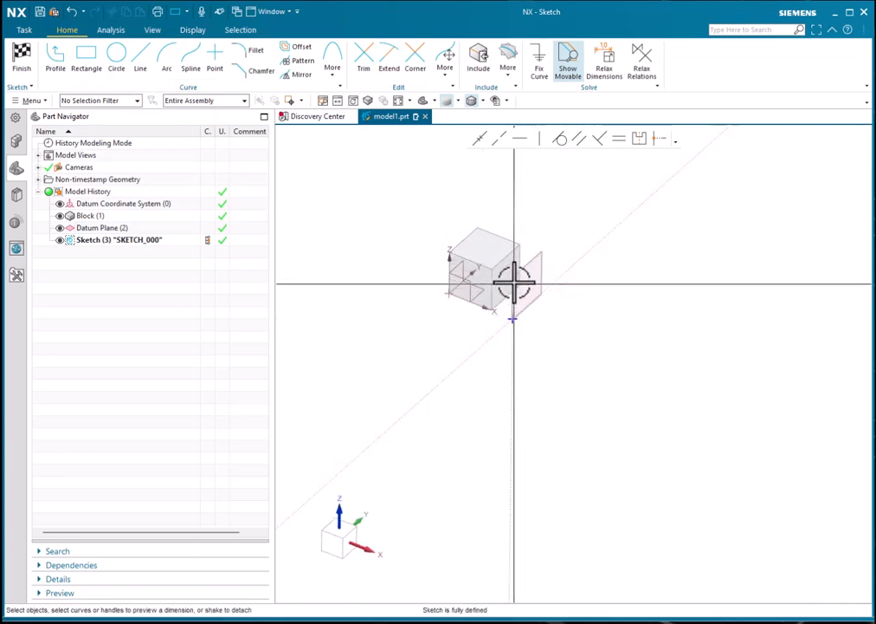
scroll(498, 260, up, 3)
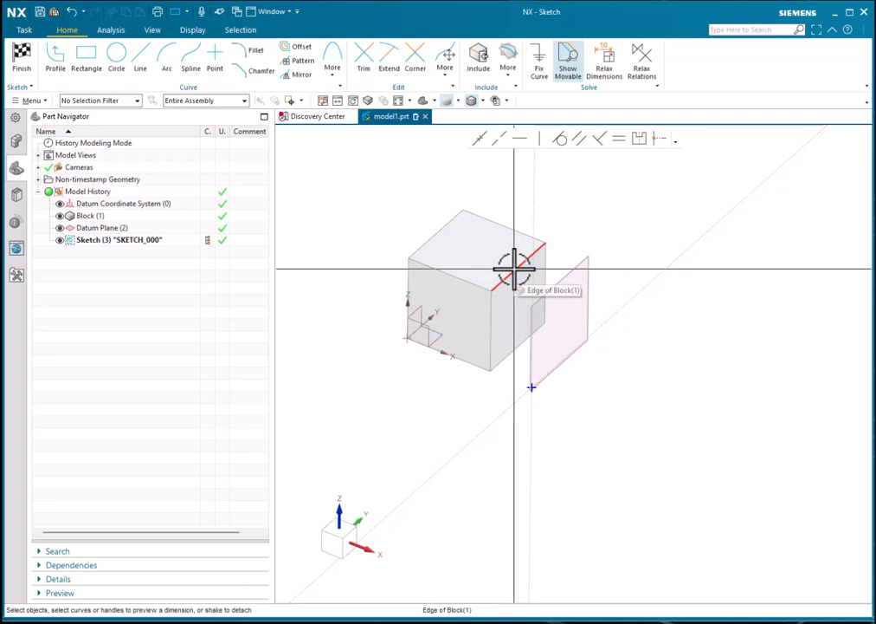
click(510, 80)
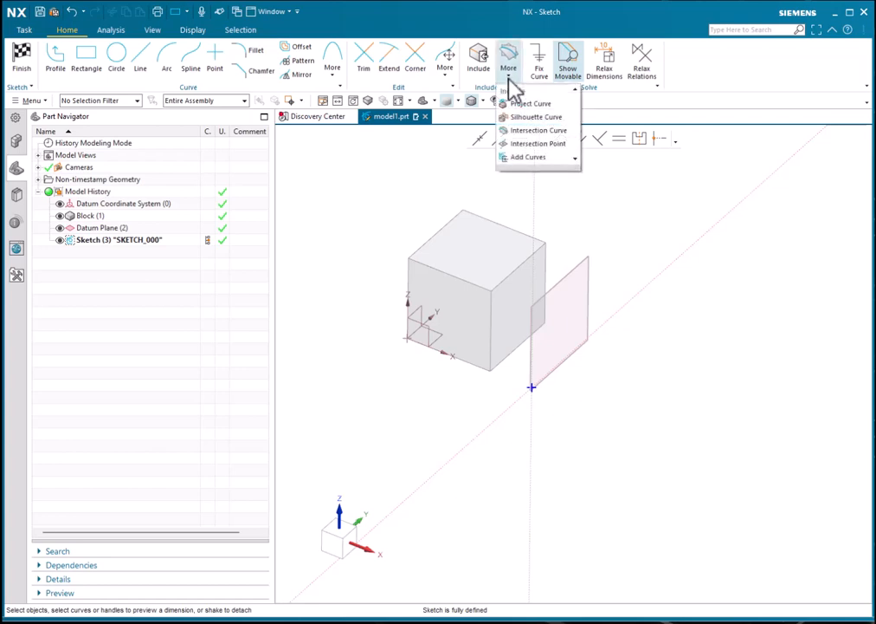
click(530, 105)
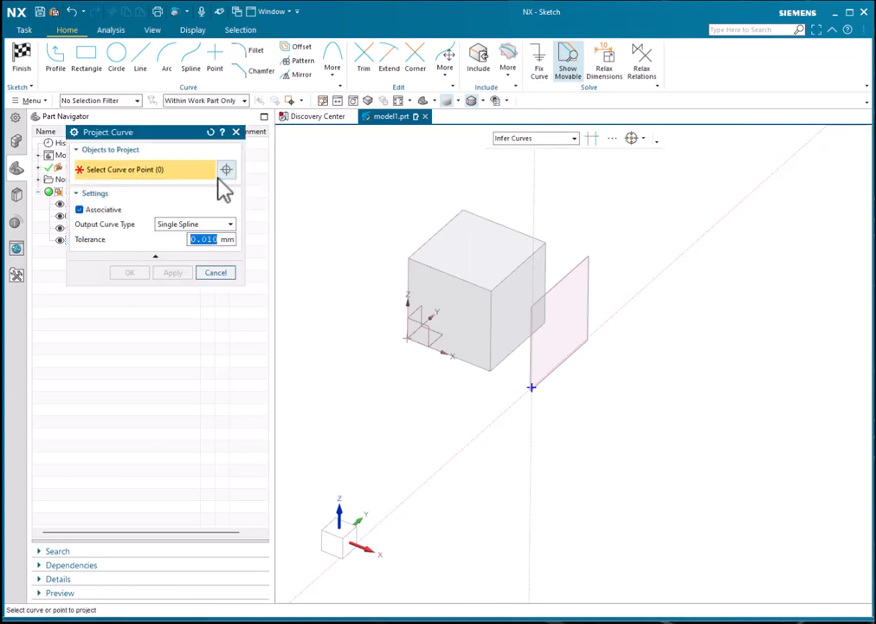
click(93, 193)
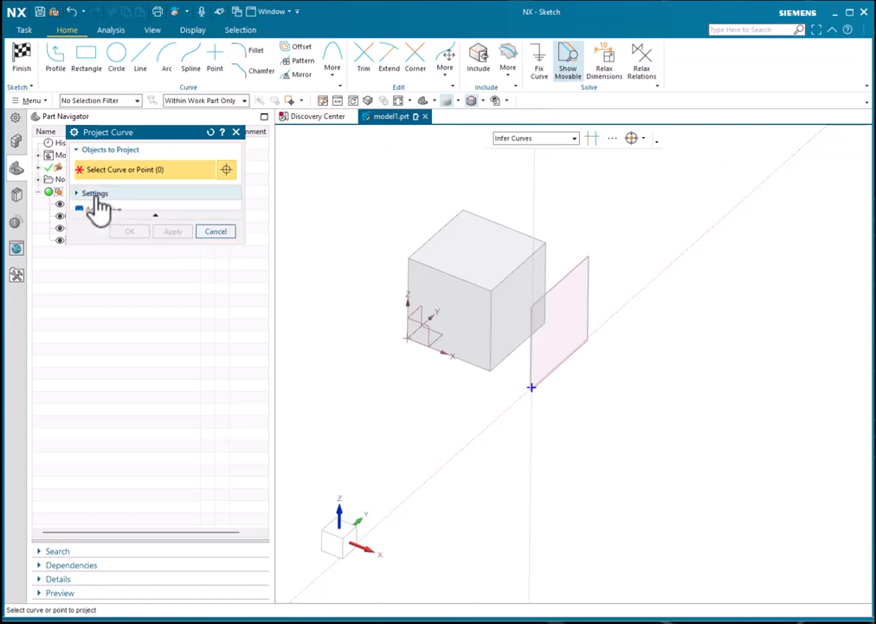
click(93, 194)
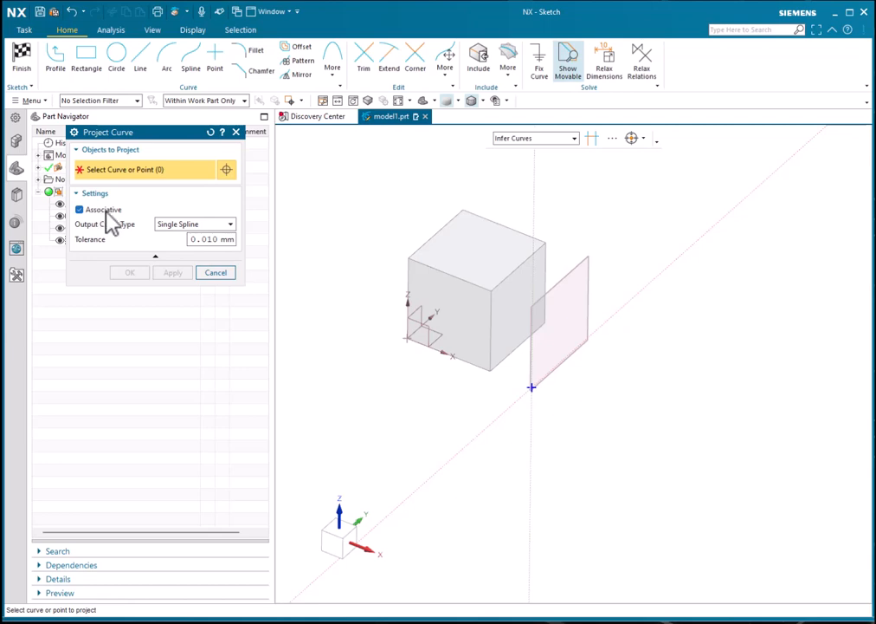
click(512, 270)
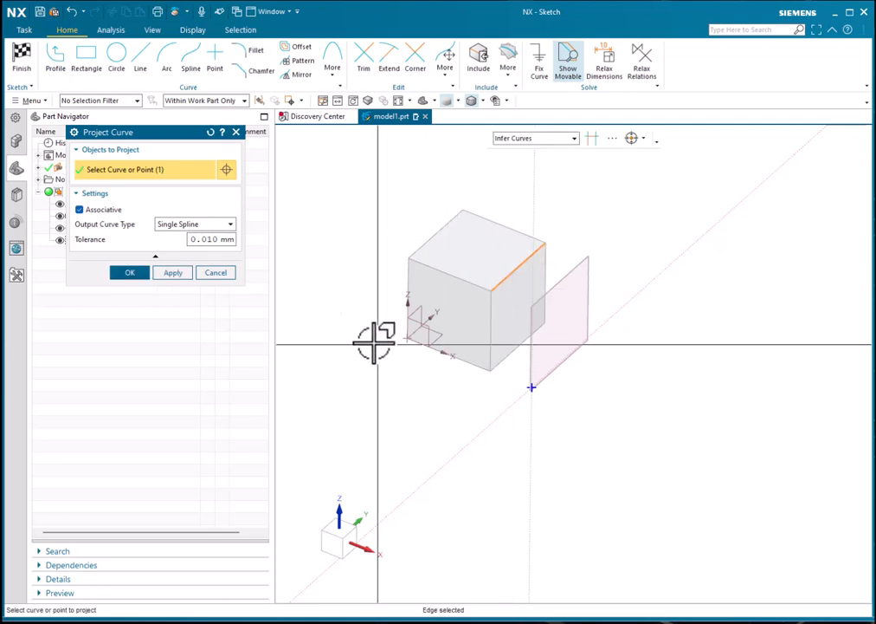
click(137, 274)
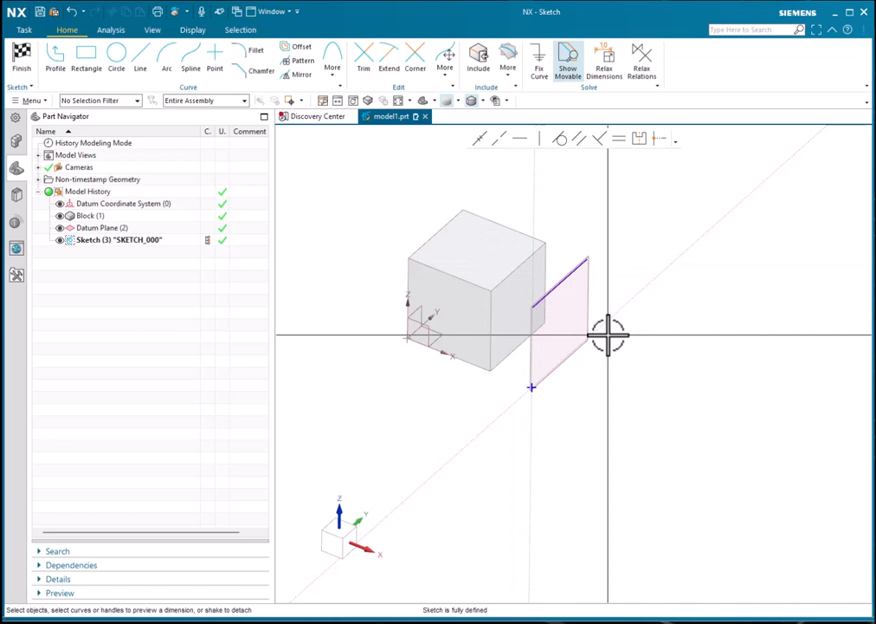
- Orient the view to the sketch plane and sketch a two-point rectangle straddling the middle of the projected line
key(shift+F8)
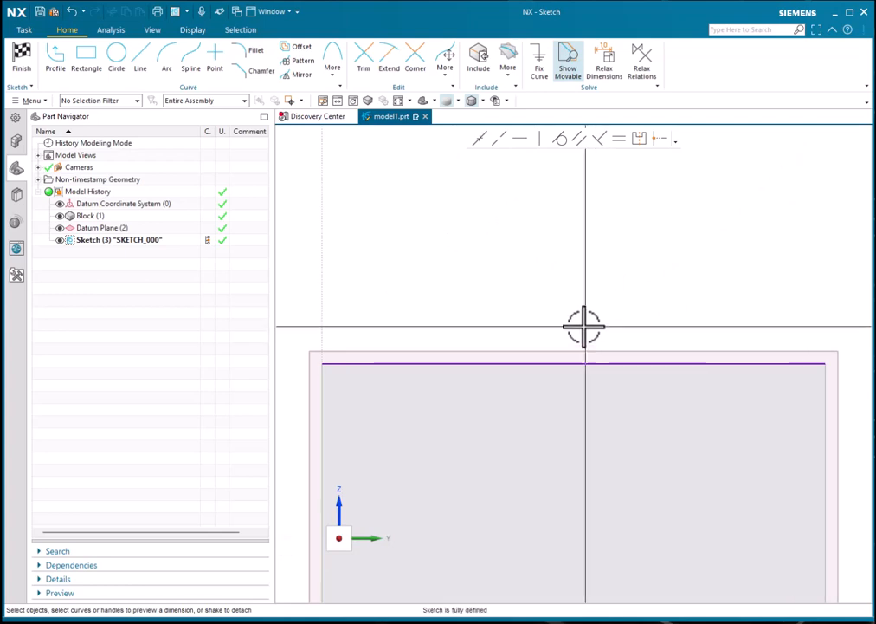
scroll(520, 290, down, 3)
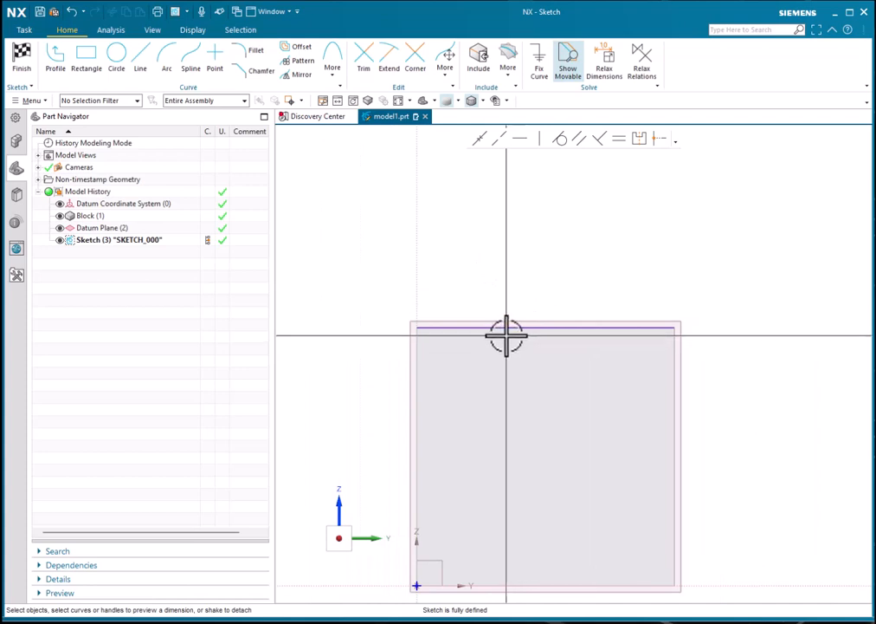
click(86, 64)
click(455, 278)
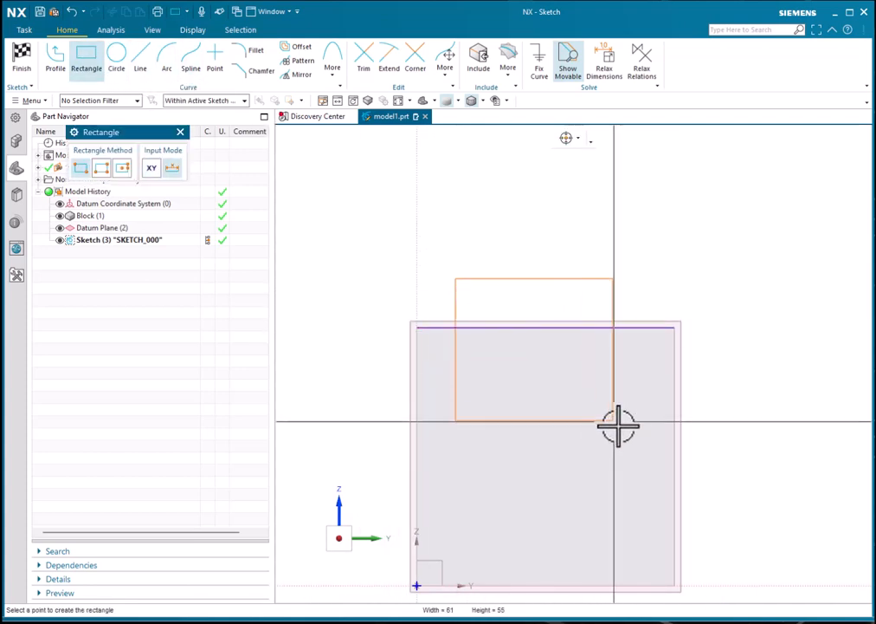
click(643, 454)
scroll(702, 290, up, 2)
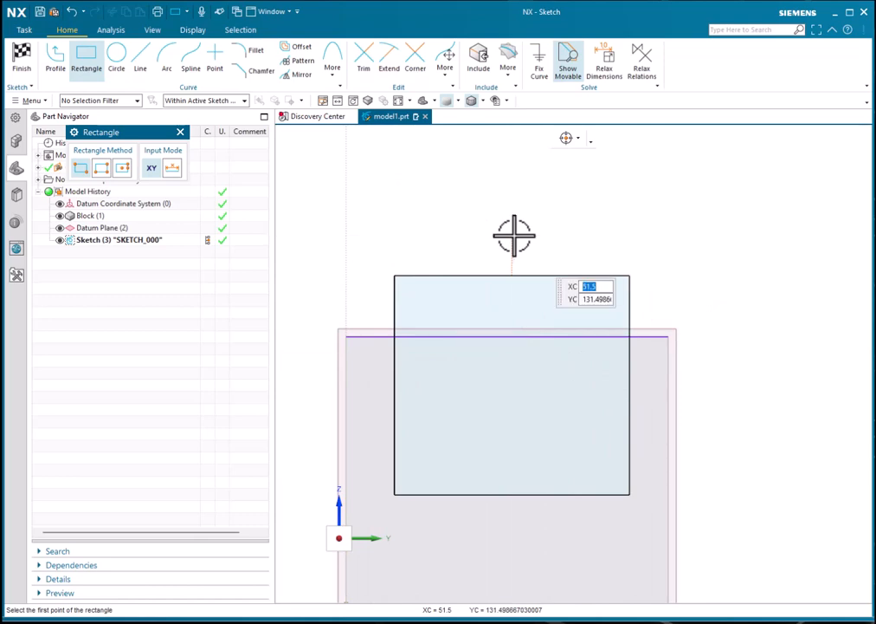
click(180, 132)
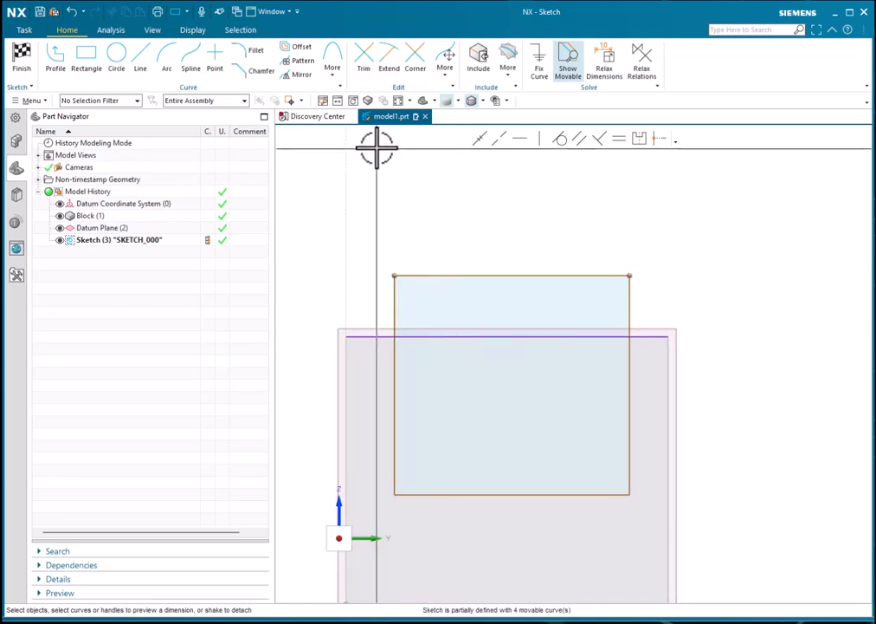
- Set up Trim Associative Curve with the projected line as the chain, the rectangle as boundary, and the segment inside it as region
click(445, 74)
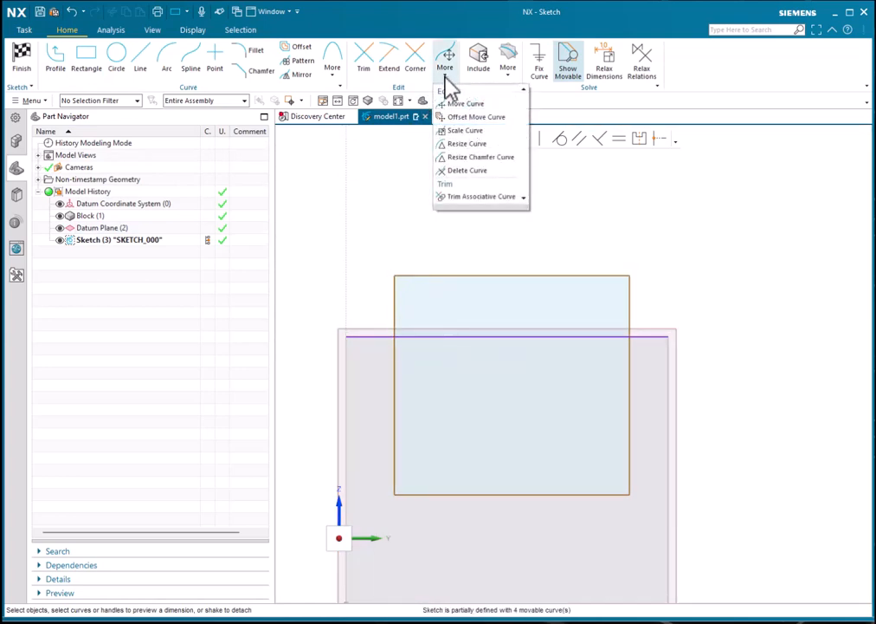
click(479, 197)
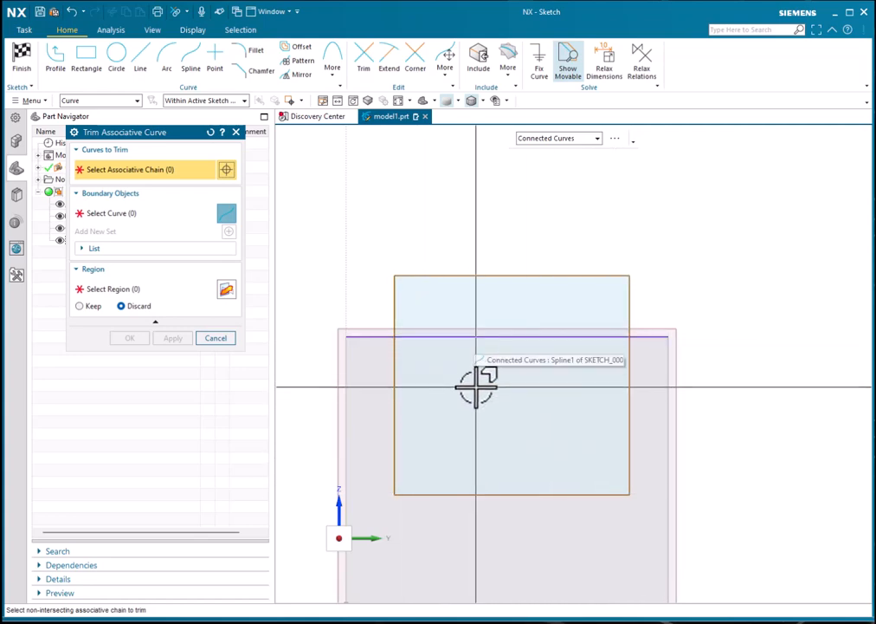
click(471, 337)
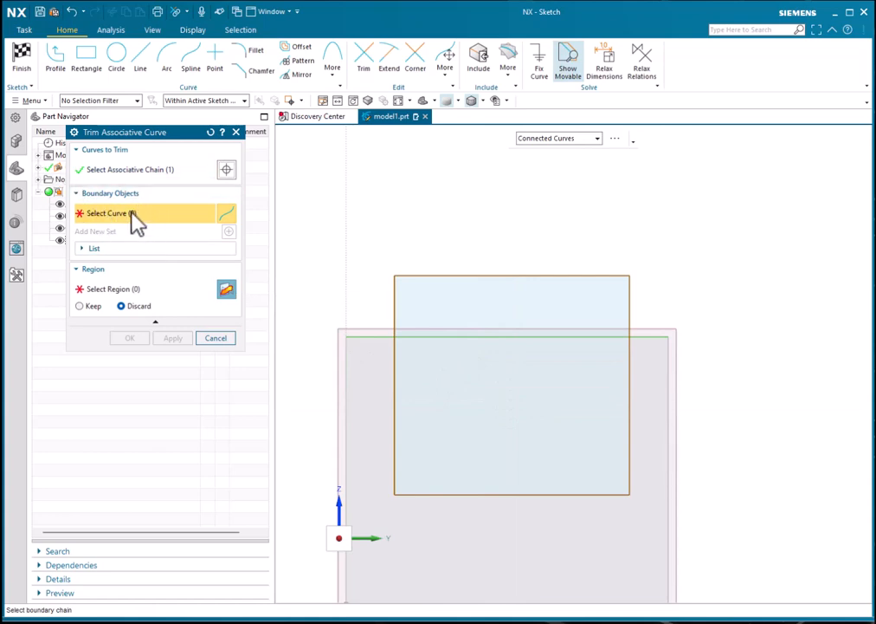
click(391, 362)
click(580, 337)
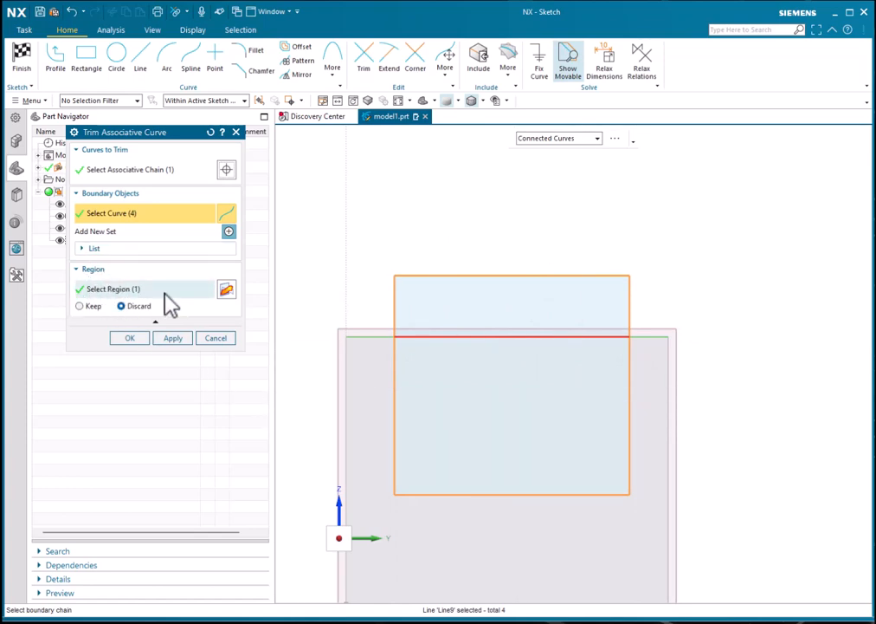
- Set the trim region to Keep, replace the inner segment with the two line segments outside the rectangle, and apply the trim
click(143, 291)
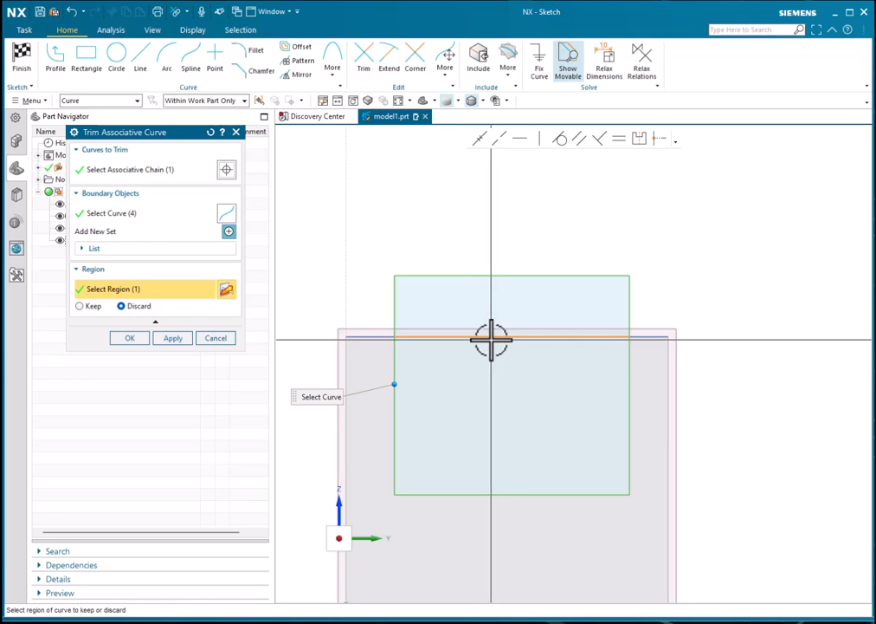
click(84, 307)
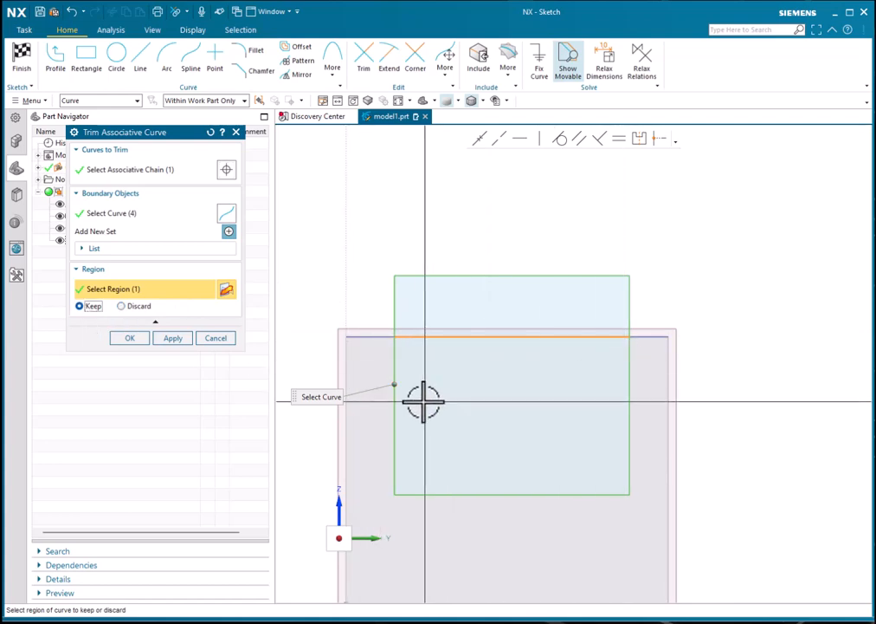
click(122, 307)
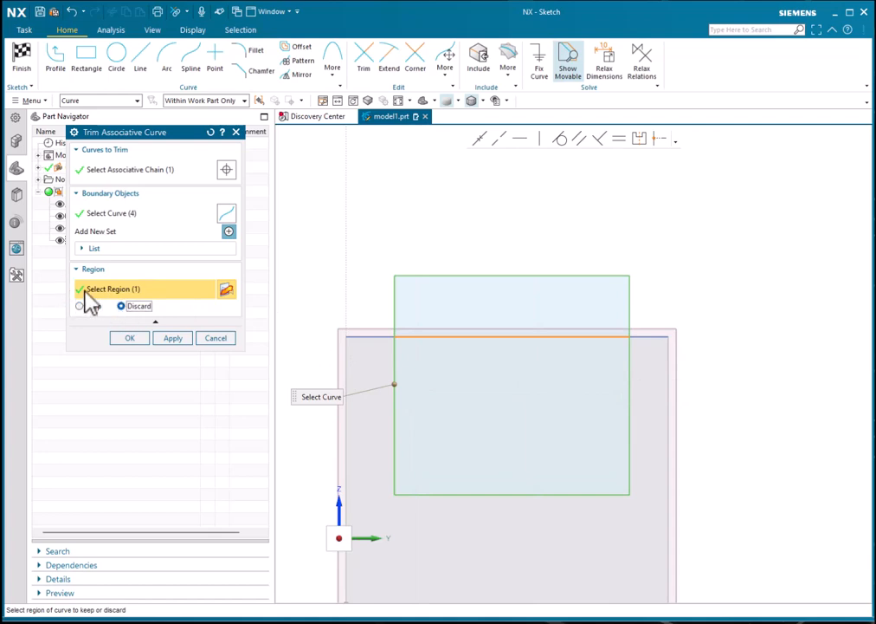
click(84, 305)
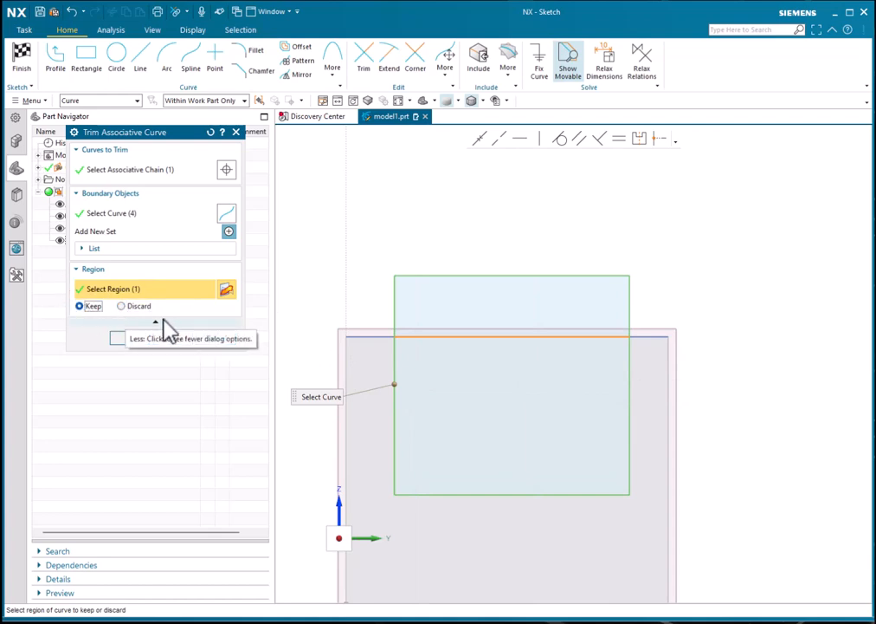
shift+click(457, 339)
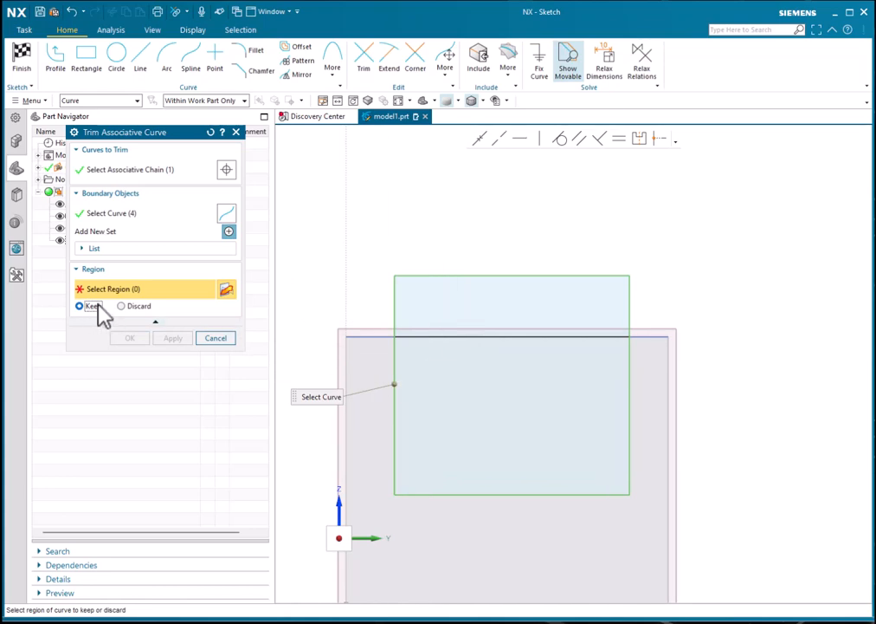
click(378, 336)
click(658, 337)
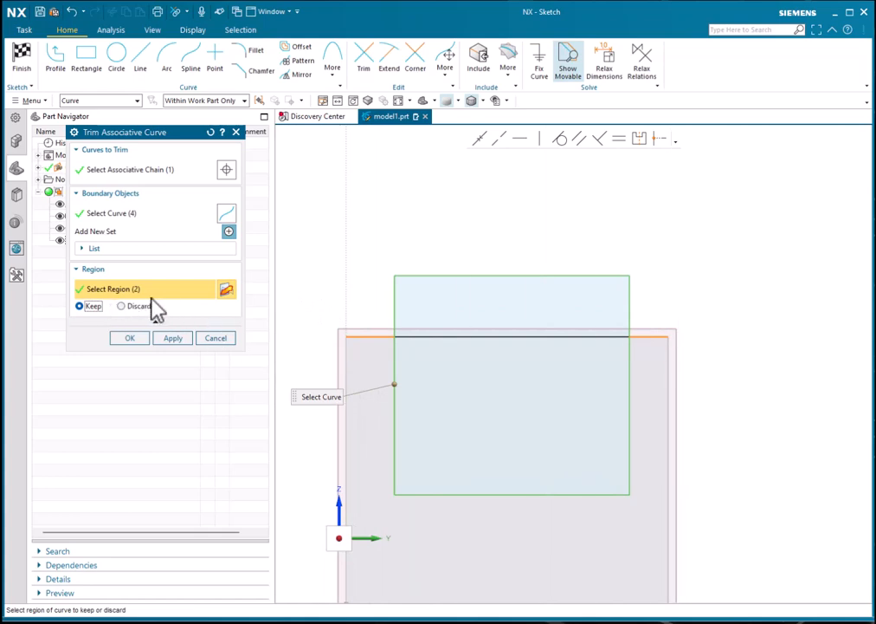
click(135, 339)
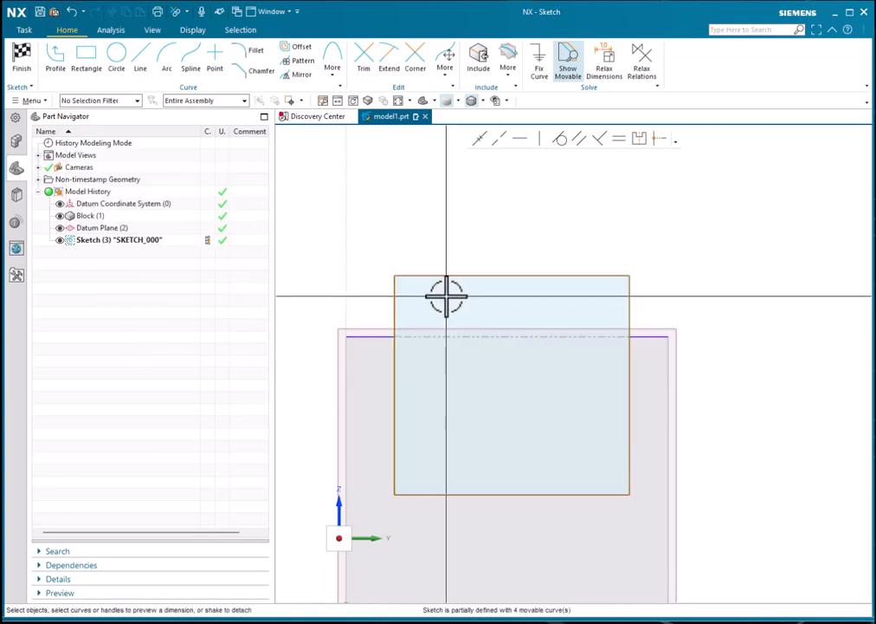
- Finish the sketch and return to the 3D model with the trimmed projected line and rectangle
click(460, 340)
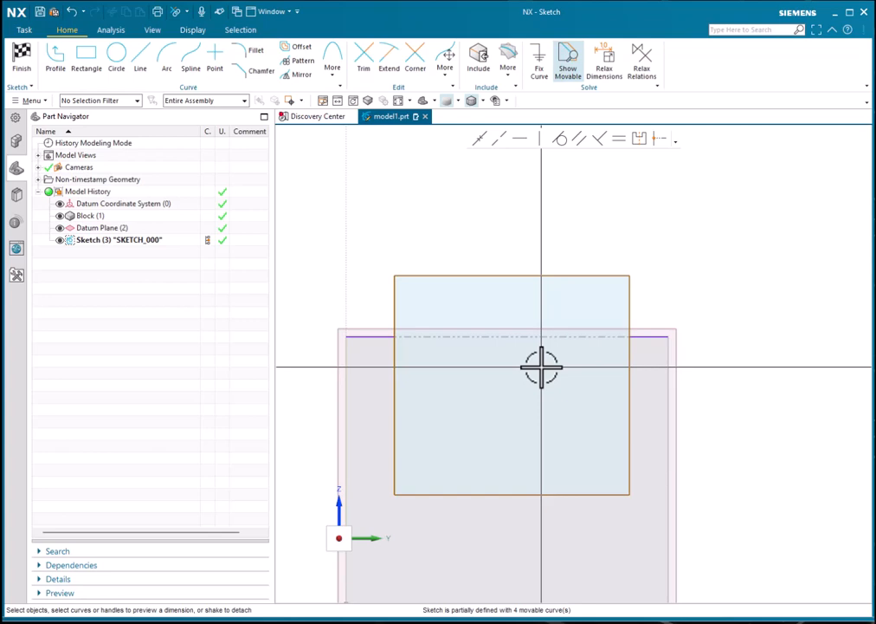
click(24, 62)
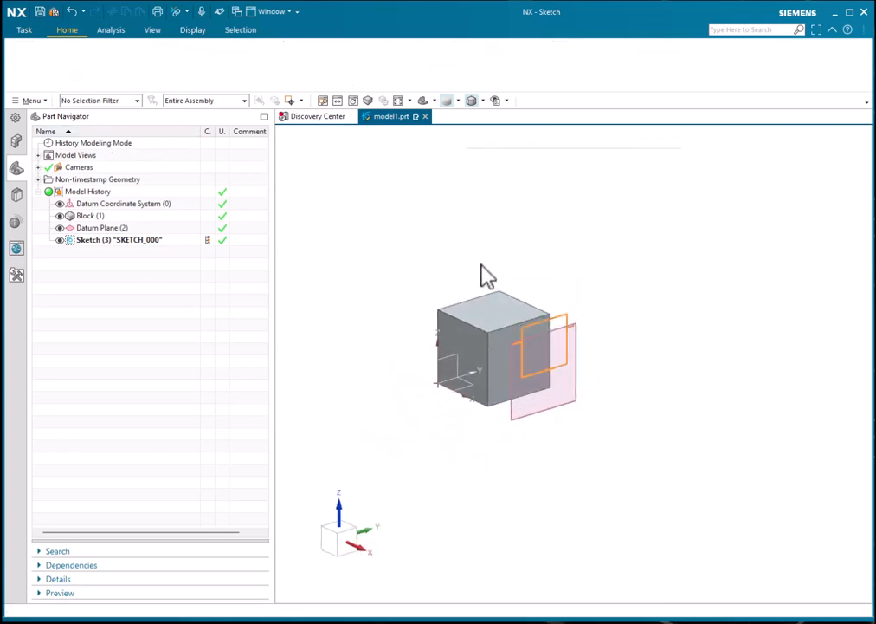
scroll(513, 356, up, 4)
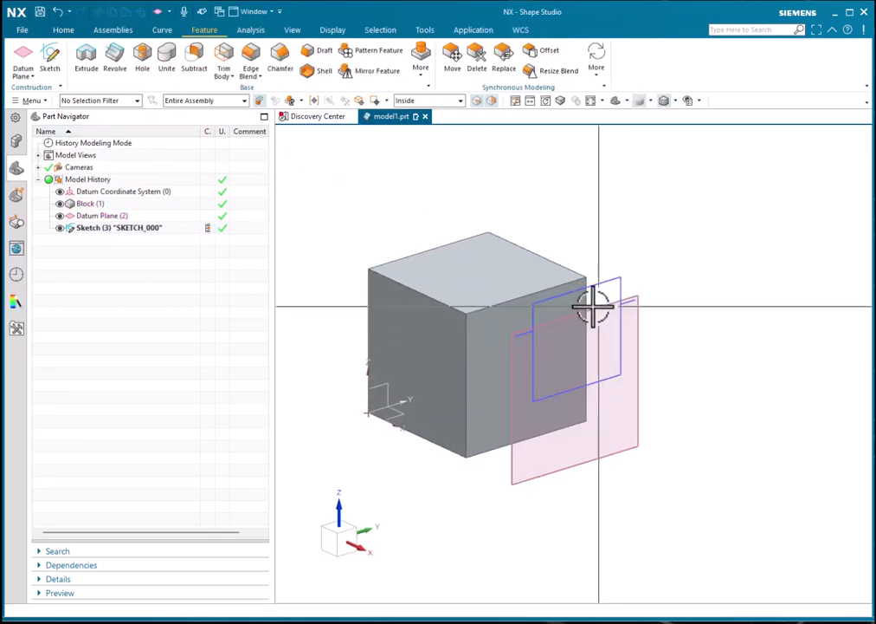